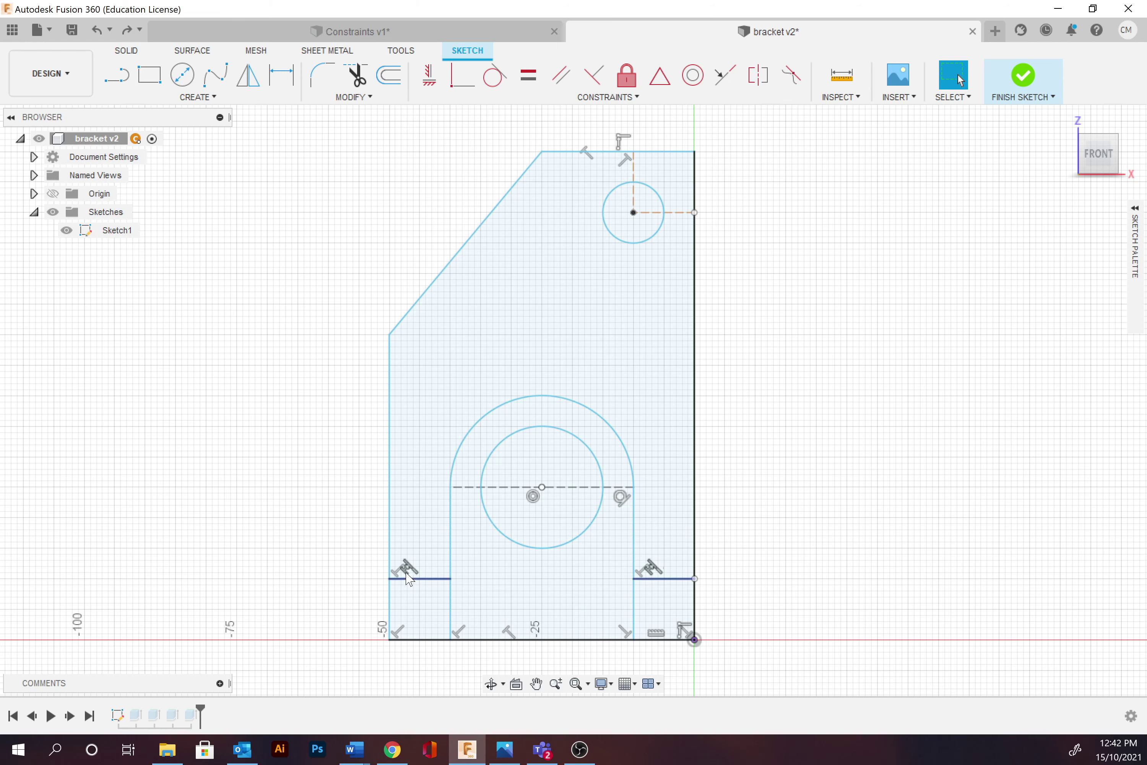
Inspect the bracket's bottom-left profile and bottom line, then switch to the Constraints v1 document
left_click(408, 627)
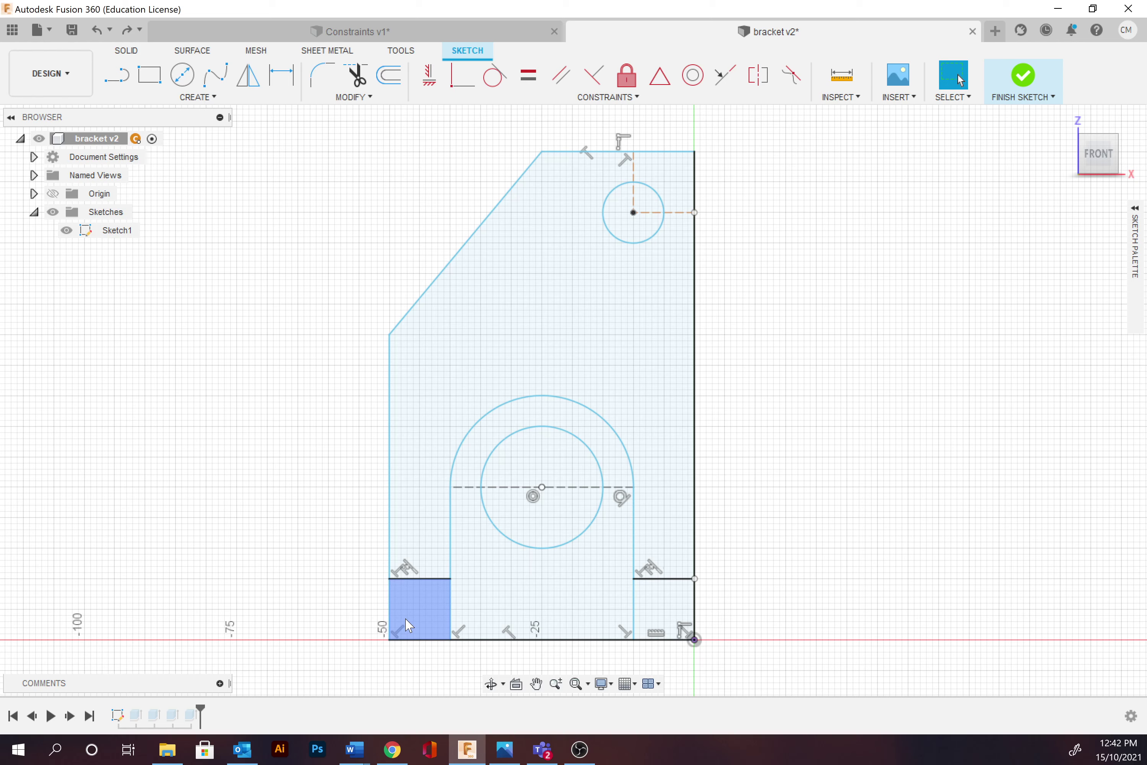
left_click(562, 643)
left_click(560, 645)
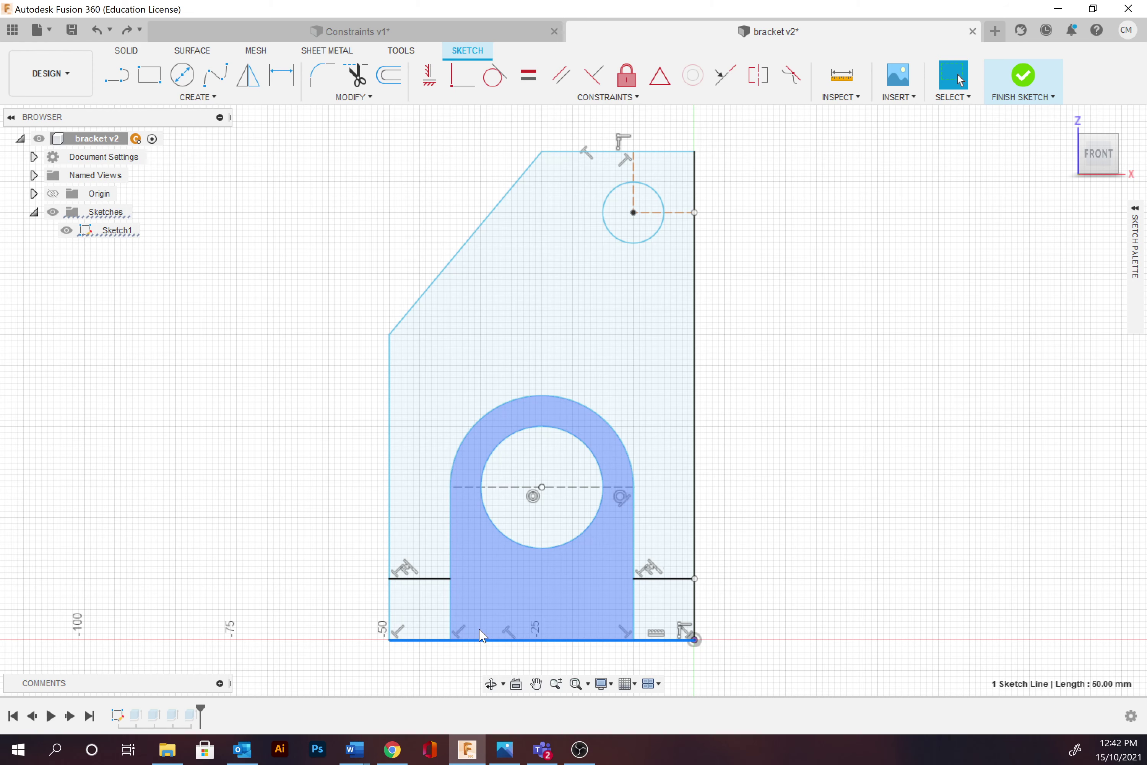
left_click(750, 434)
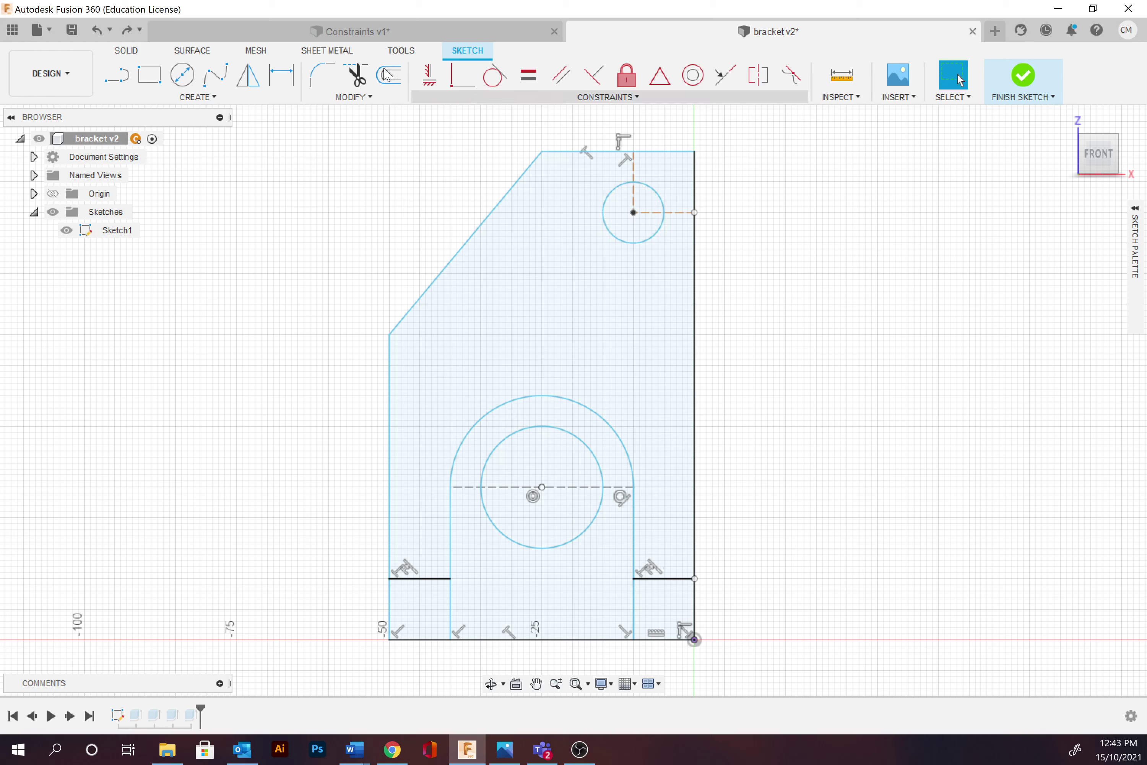
left_click(378, 31)
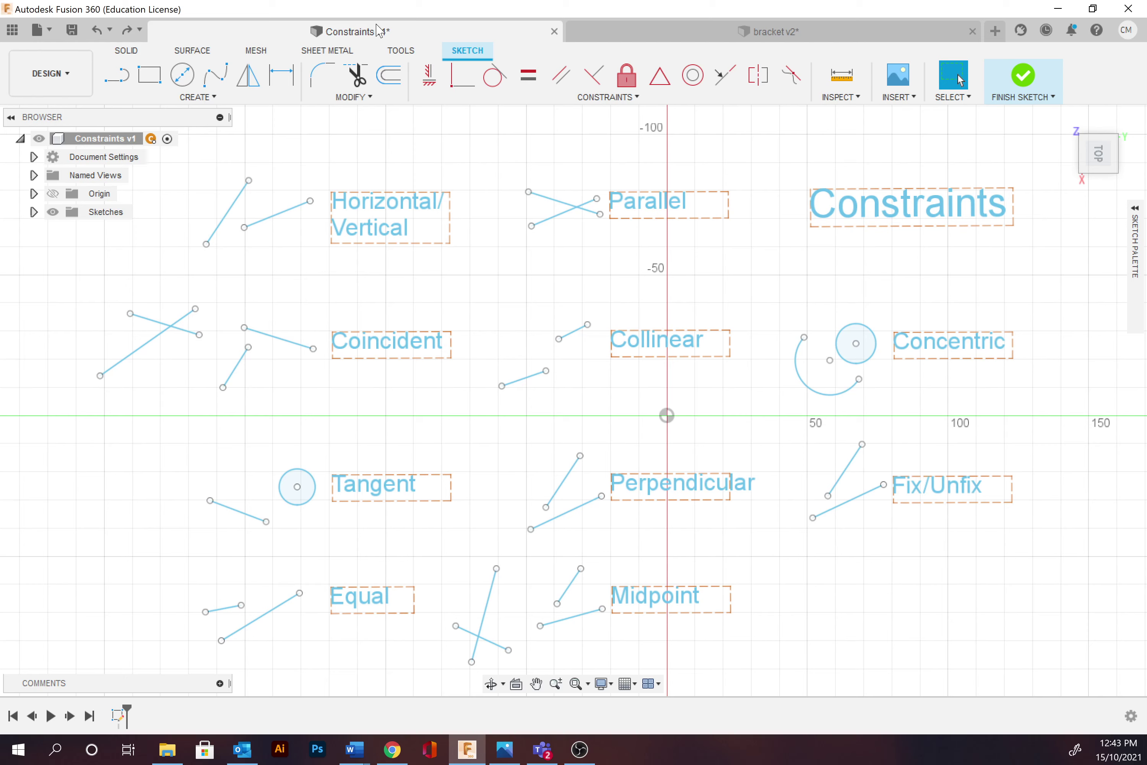
left_click(608, 98)
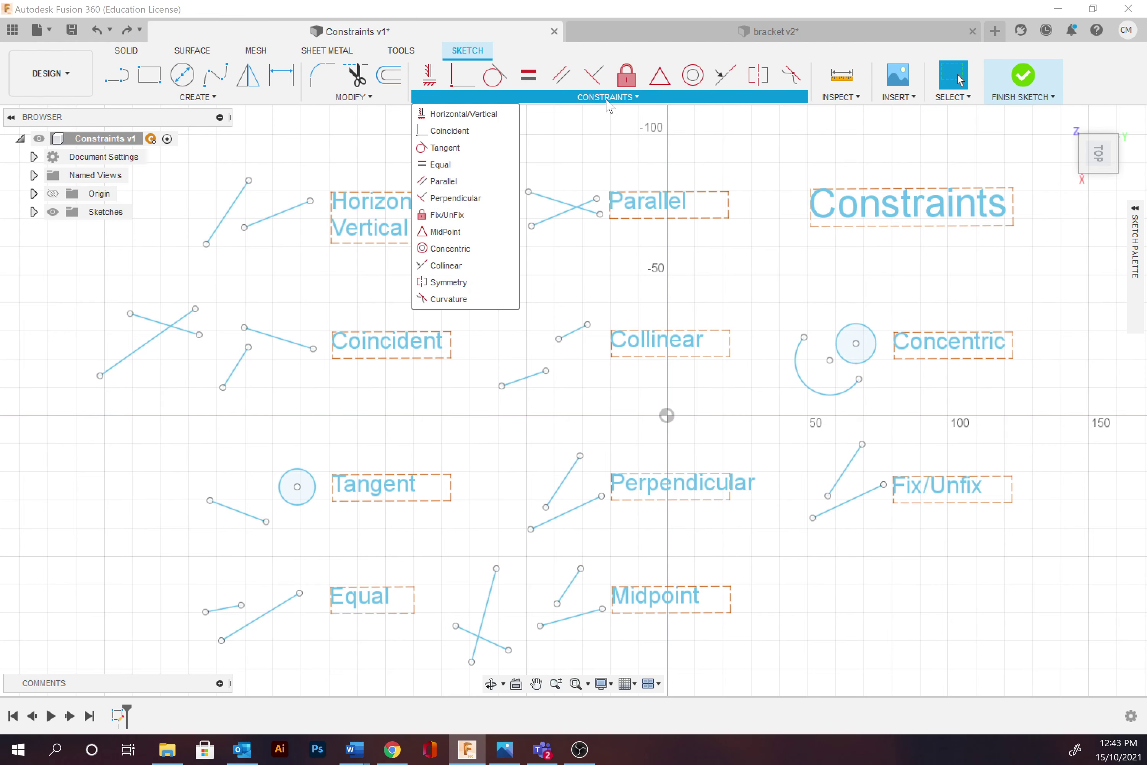
left_click(197, 97)
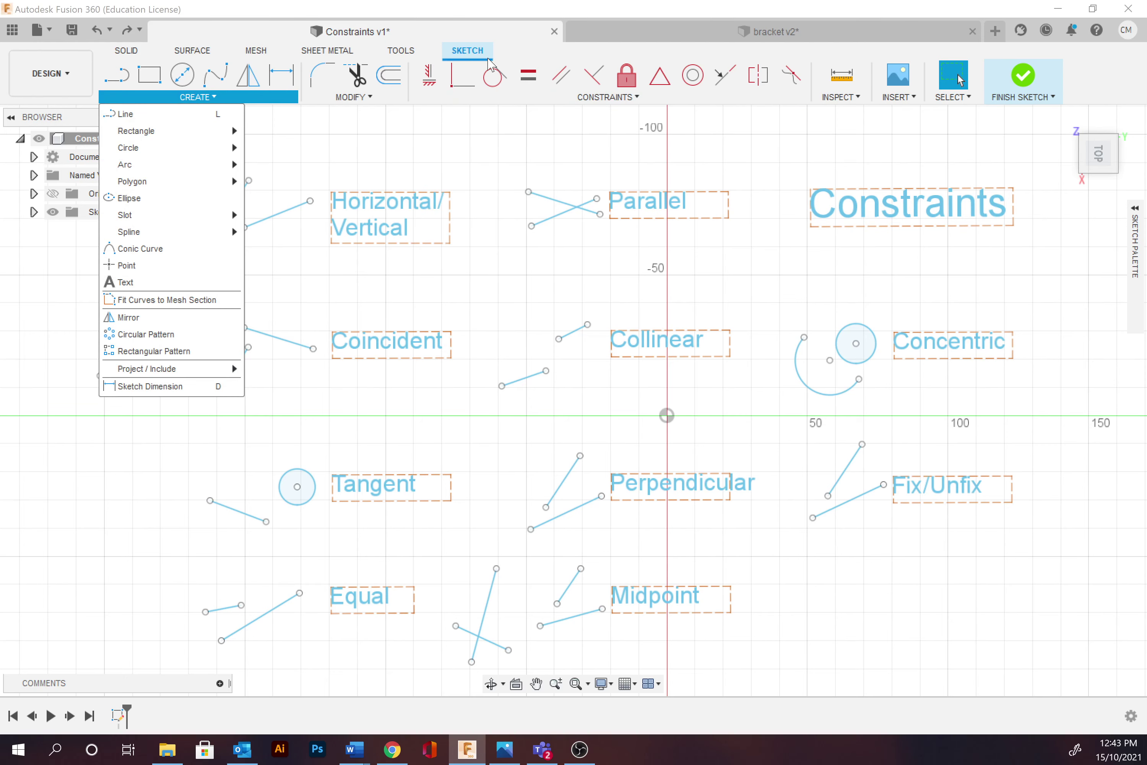
left_click(608, 97)
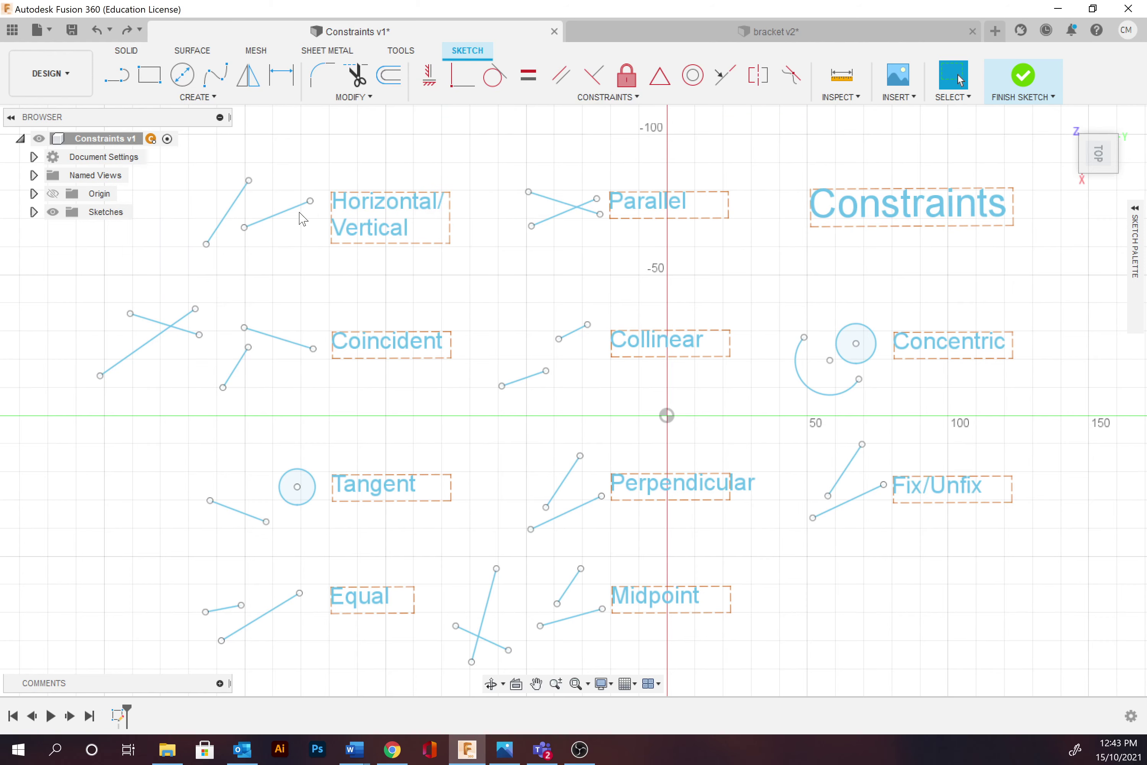
Make the left Horizontal/Vertical practice line vertical and the second line horizontal
scroll(269, 204, "up", 5)
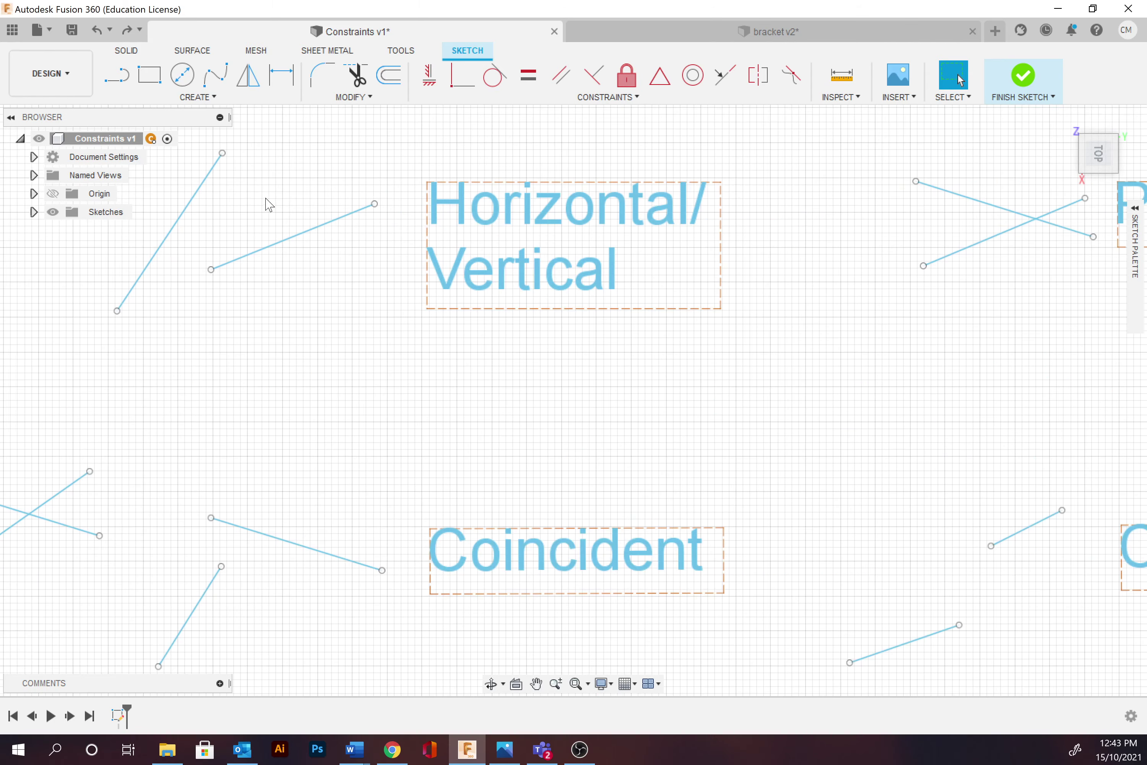
scroll(271, 207, "up", 3)
mouse_move(274, 212)
middle_mouse_down()
mouse_move(407, 330)
mouse_move(391, 330)
middle_mouse_up()
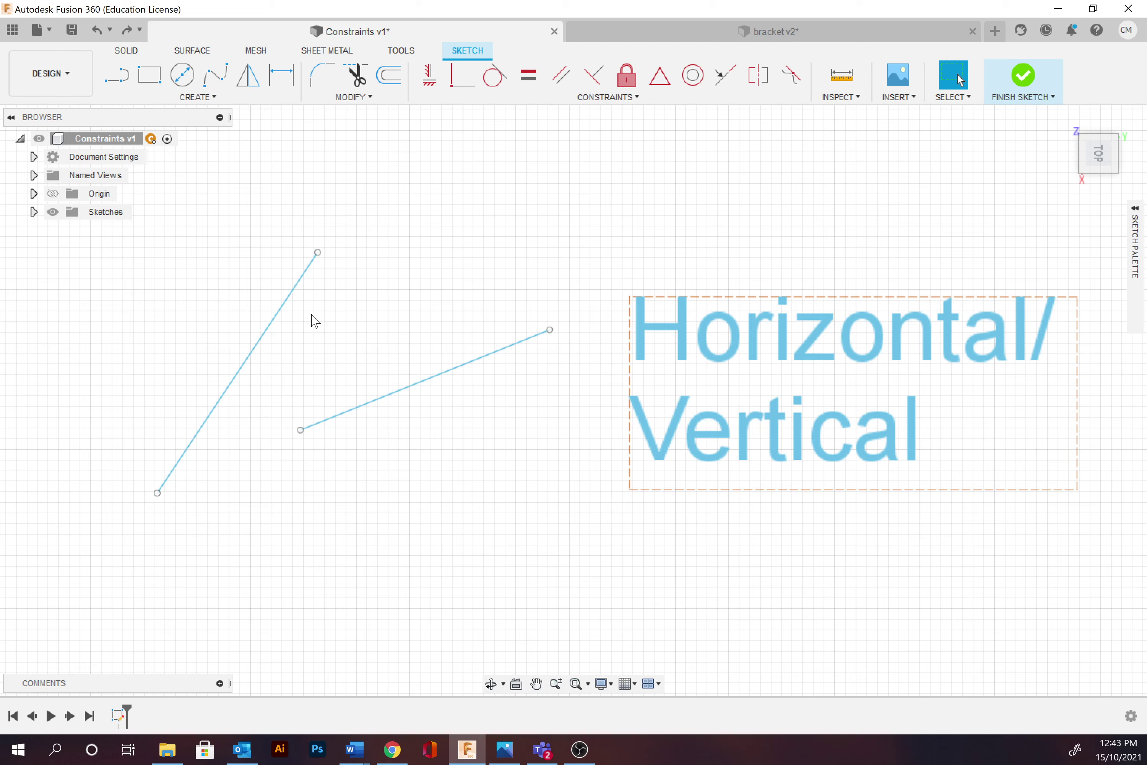
left_click(291, 304)
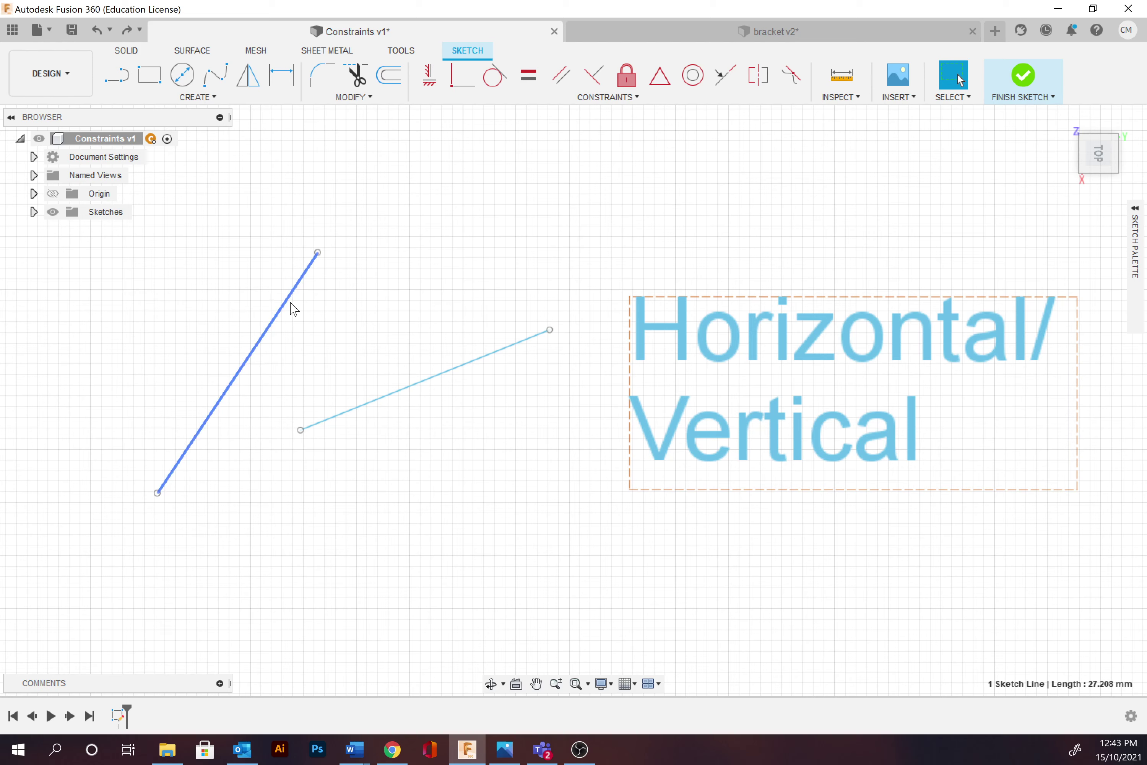
left_click(423, 81)
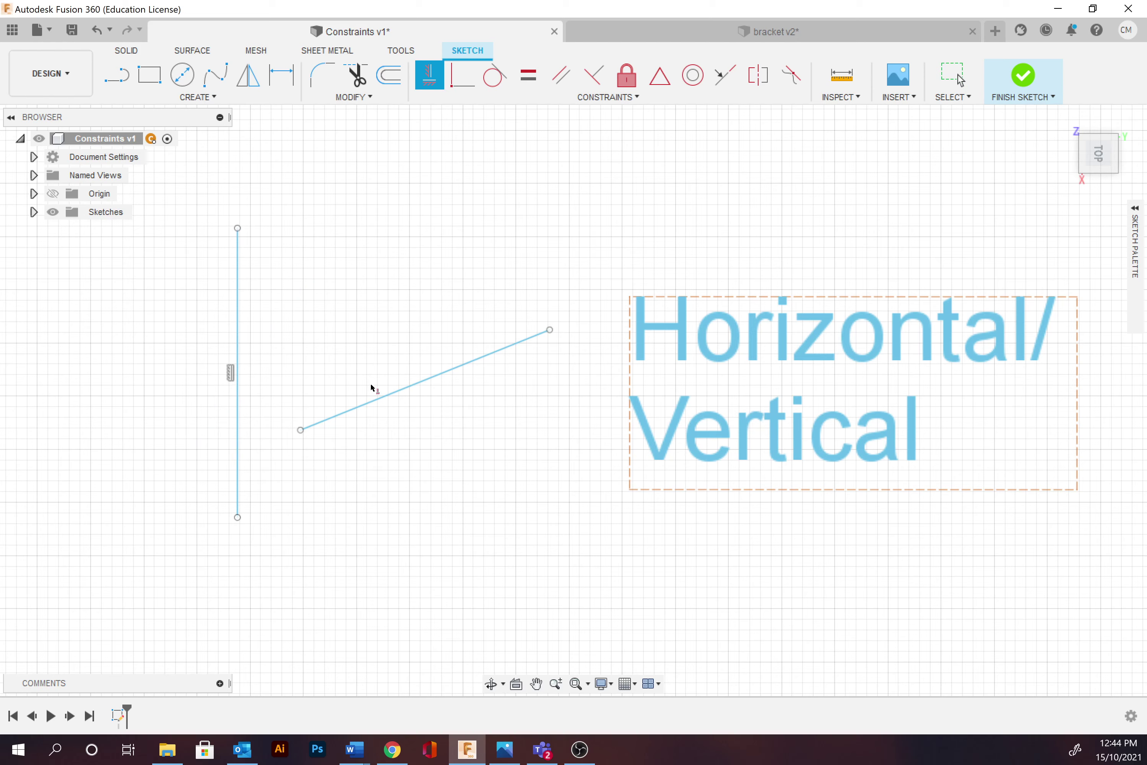
left_click(432, 379)
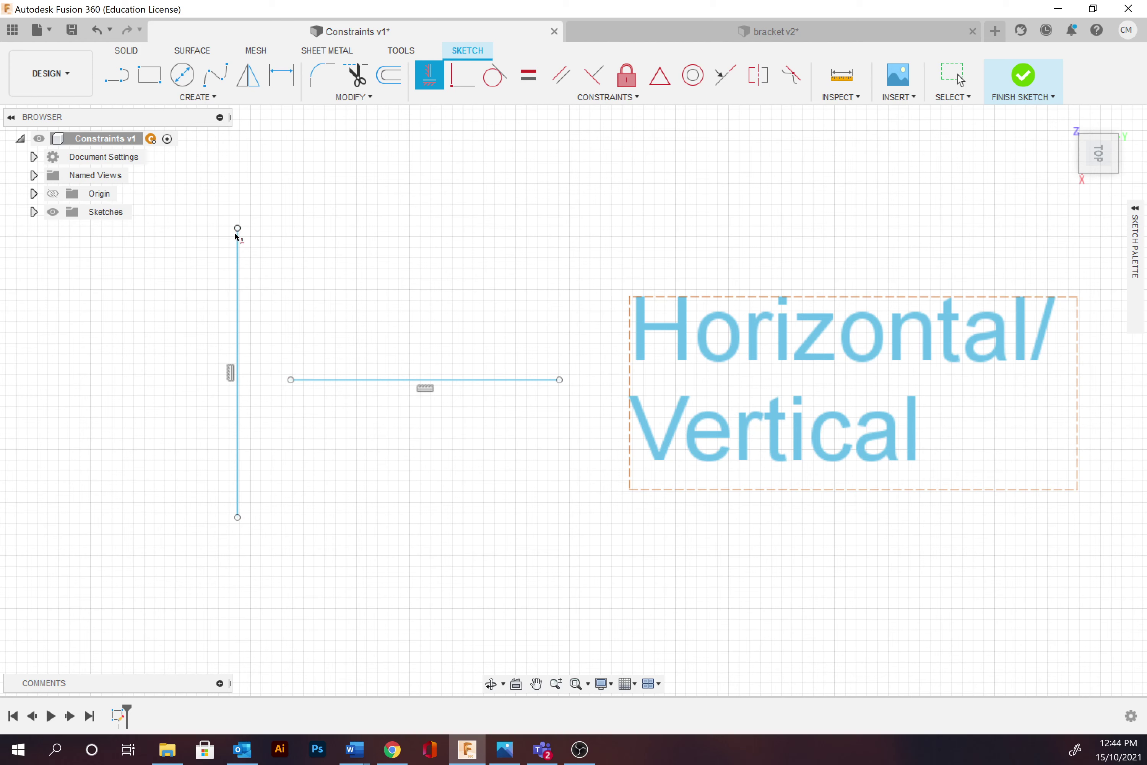
Drag the vertical line's top endpoint to confirm it stays upright
left_click(236, 271)
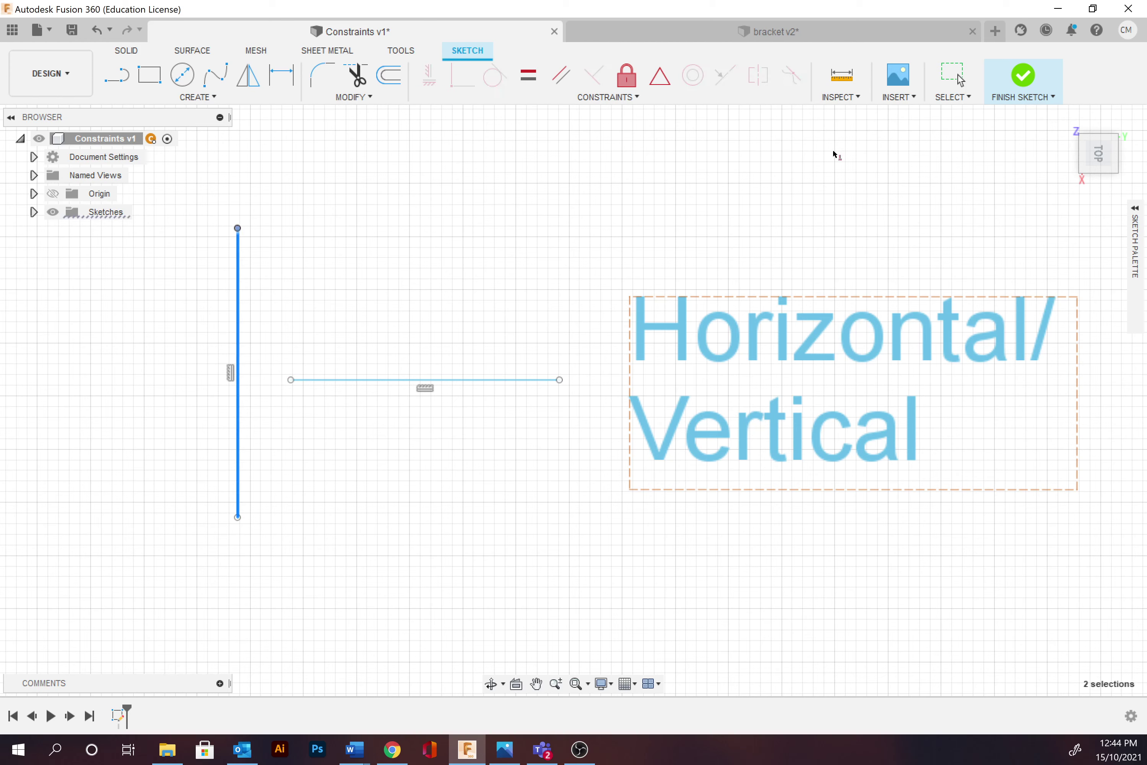
left_click(940, 87)
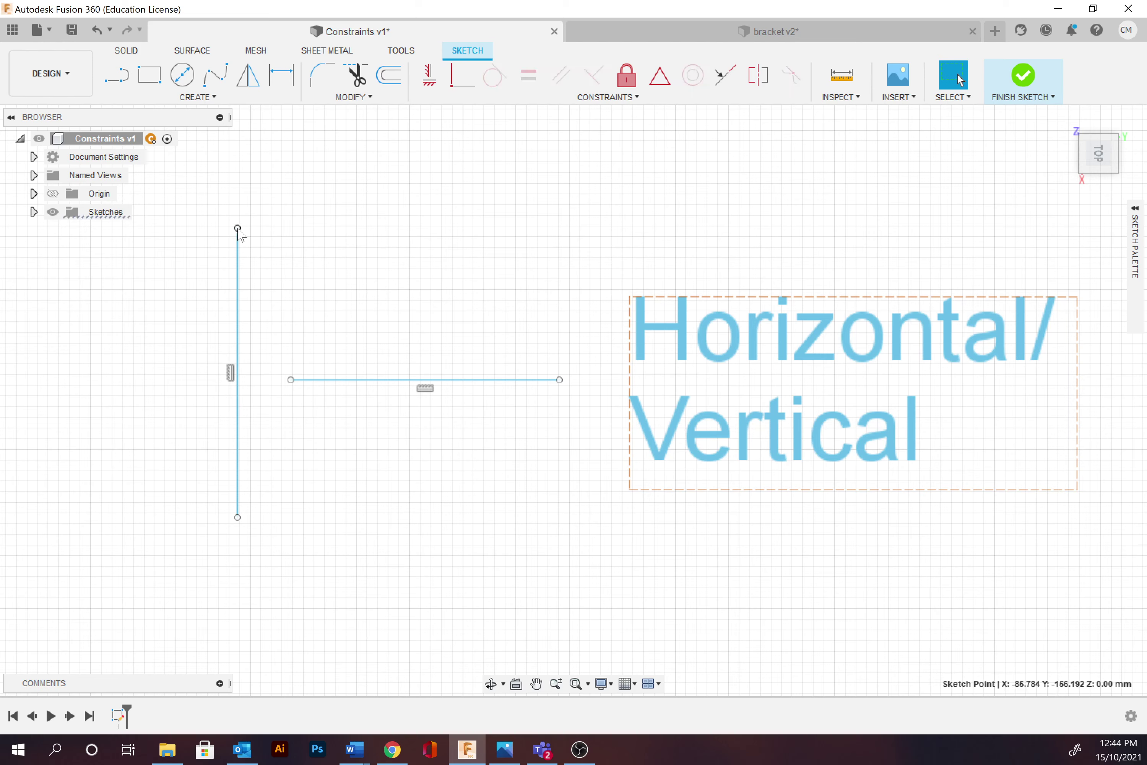
left_click_drag(238, 228, 229, 331)
Make the short Coincident line's endpoint coincident with the long diagonal line
middle_click_drag(356, 525, 325, 149)
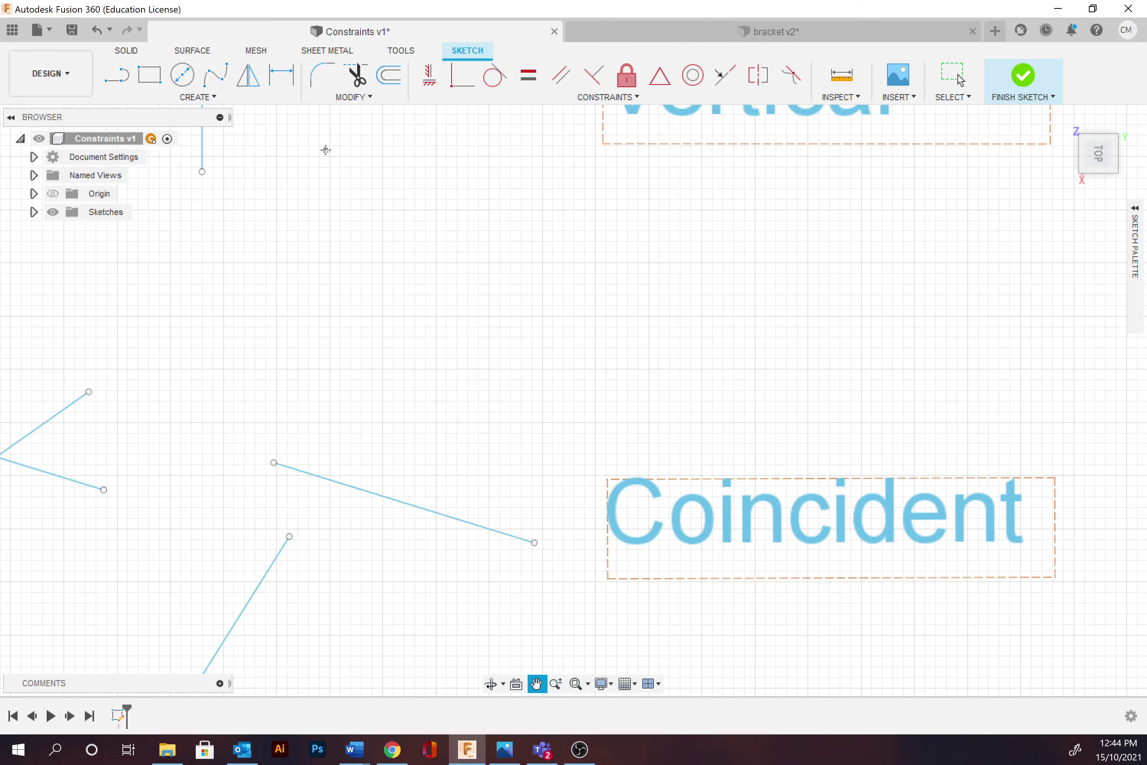
mouse_move(211, 435)
middle_mouse_down()
mouse_move(377, 318)
mouse_move(338, 381)
mouse_move(297, 387)
mouse_move(383, 400)
middle_mouse_up()
scroll(340, 389, "up", 1)
scroll(344, 388, "down", 2)
scroll(344, 389, "down", 1)
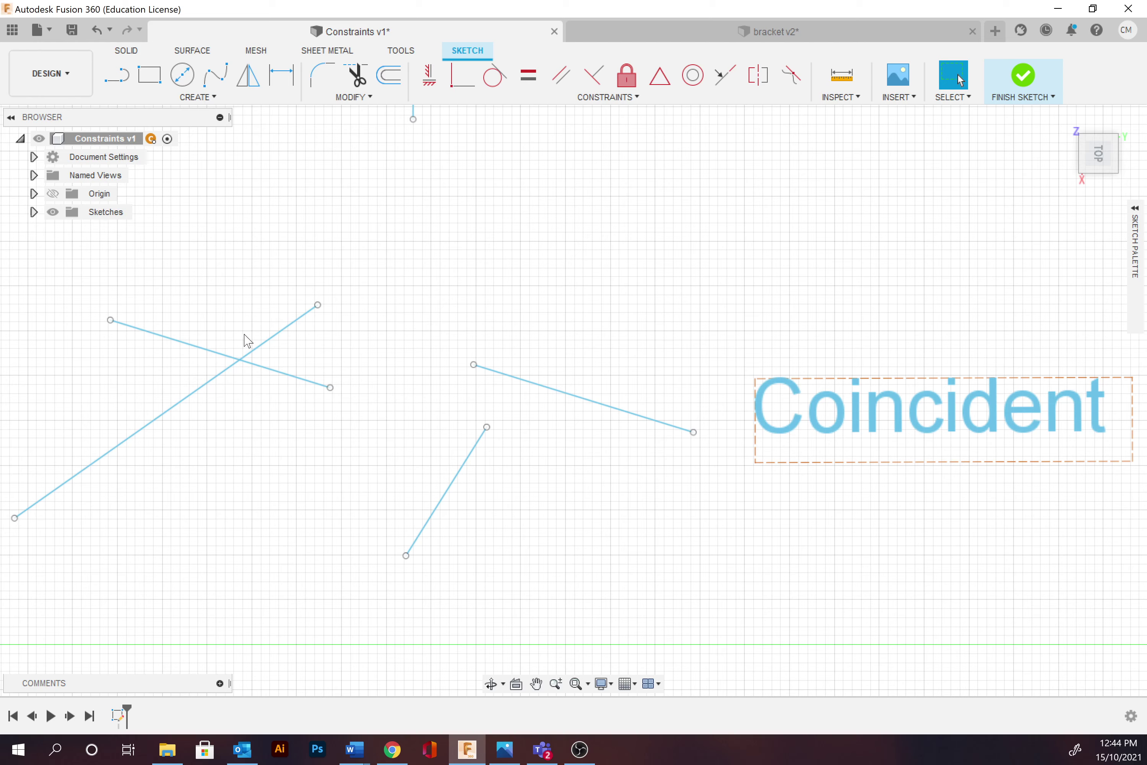
left_click(220, 377)
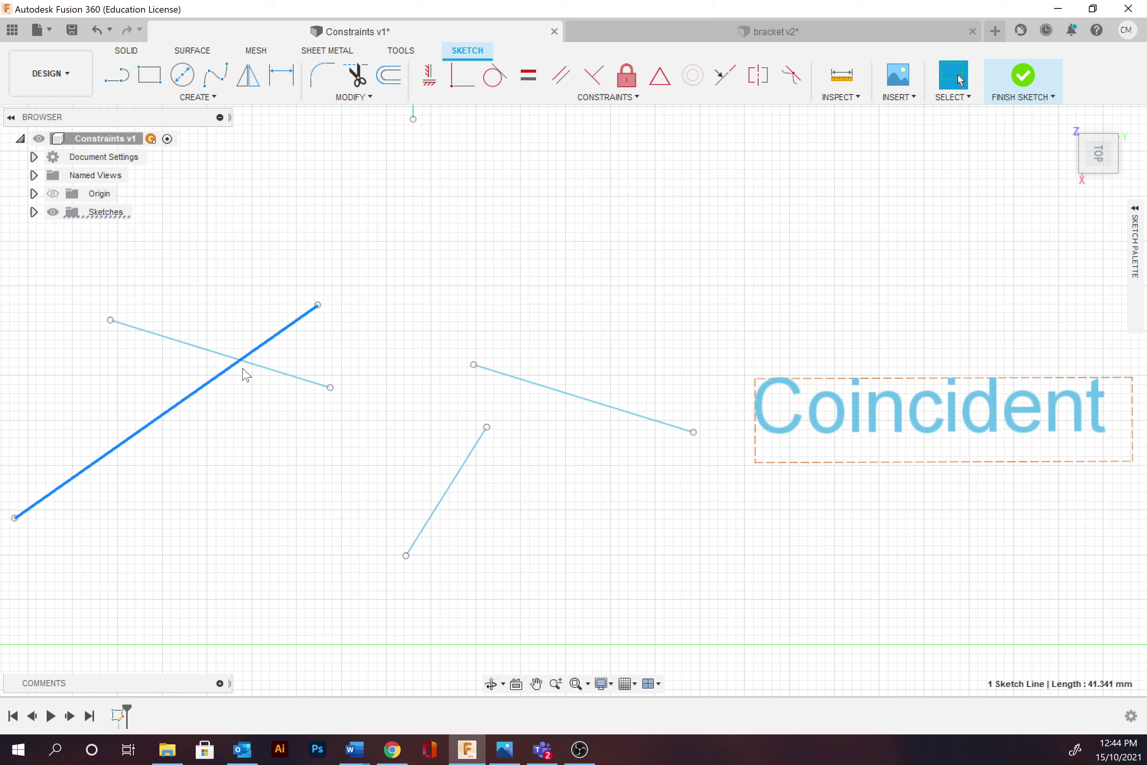
left_click(455, 84)
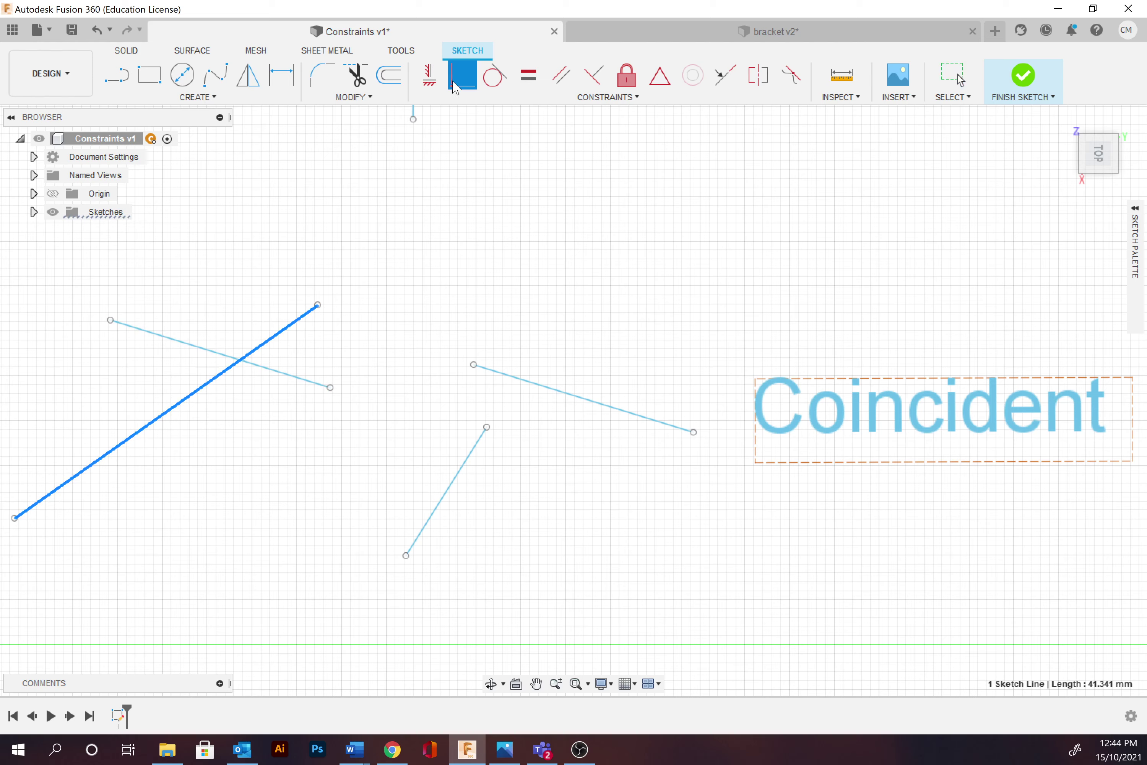
left_click(110, 321)
key("Escape")
Drag the free ends of both lines to test the coincident link
left_click(129, 327)
left_click_drag(329, 386, 229, 382)
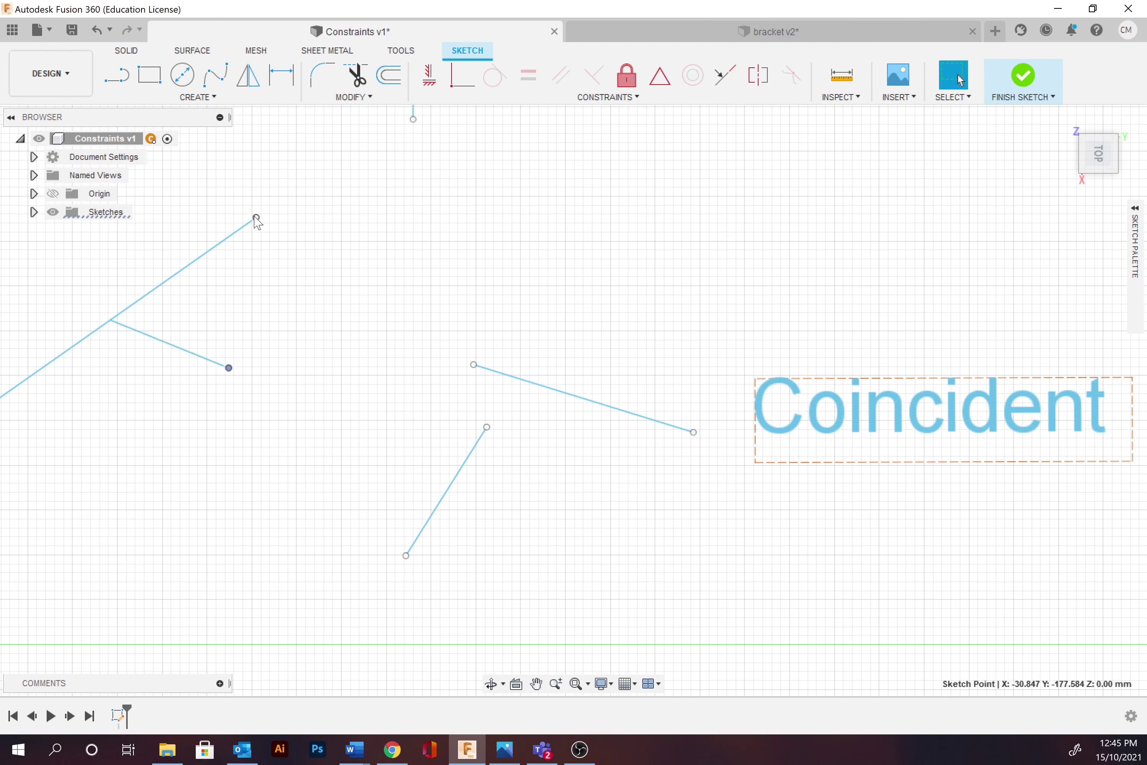
left_click_drag(257, 218, 306, 273)
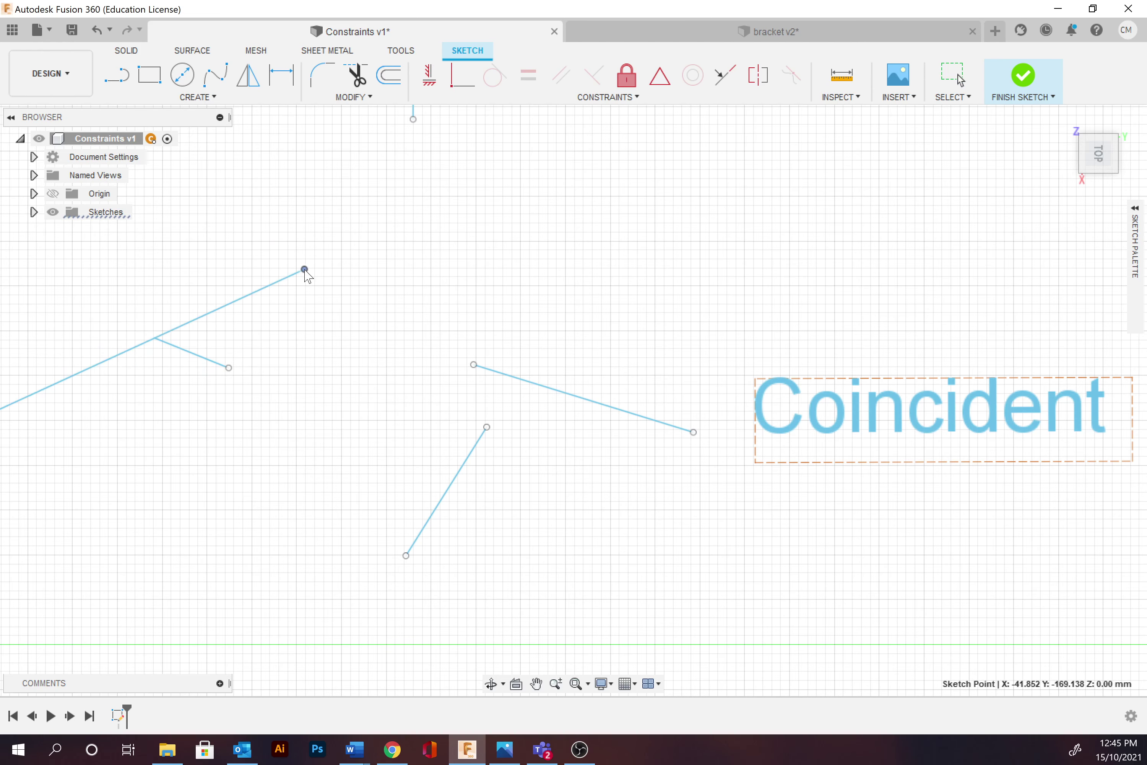
Join the other line's end to the lower short line's upper endpoint with a second coincident constraint
left_click(486, 427)
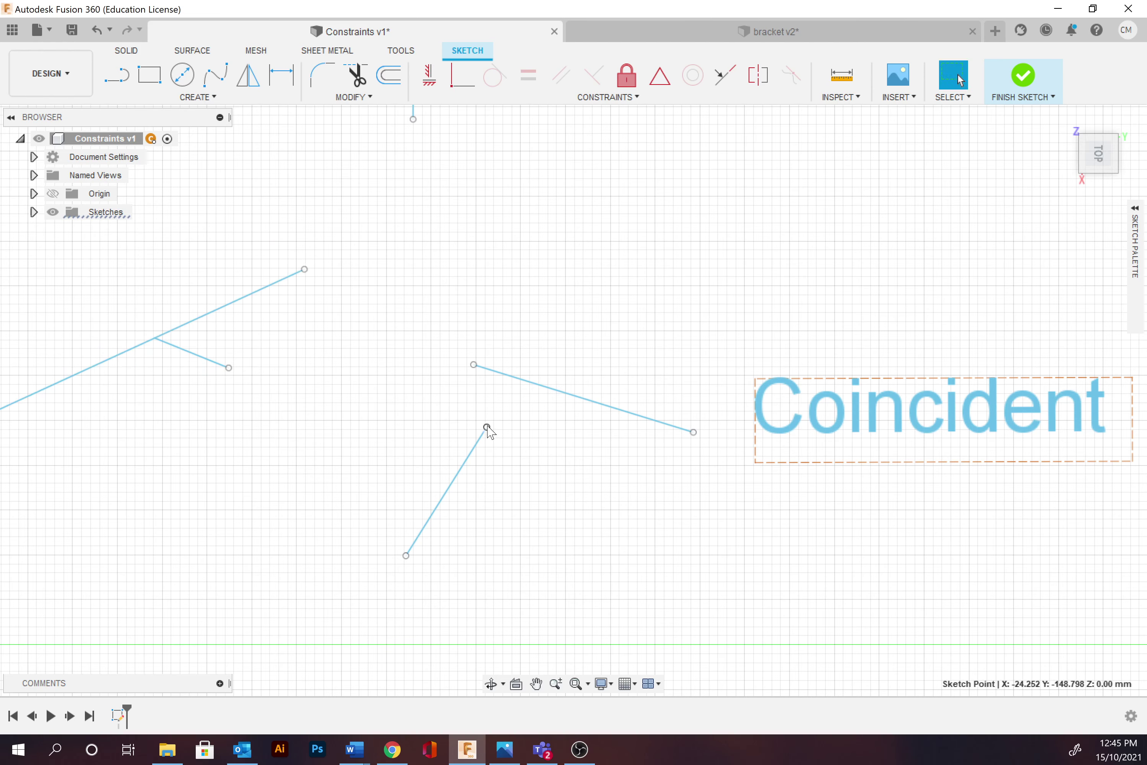
left_click(462, 75)
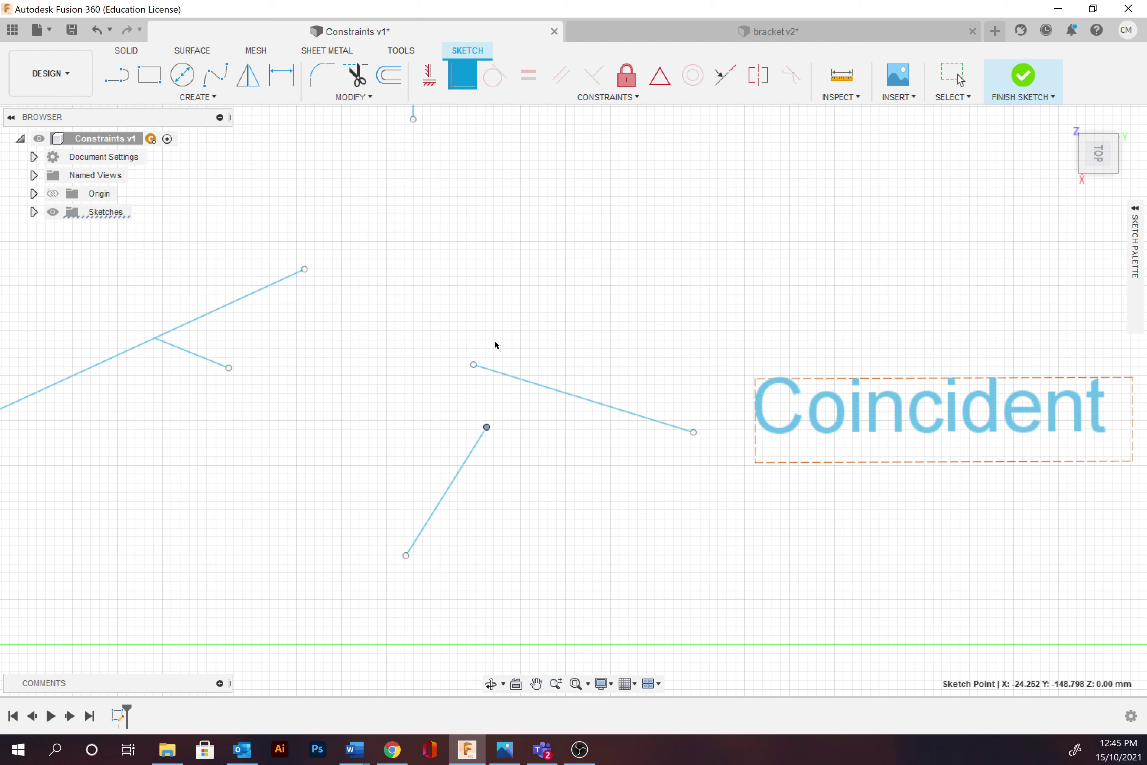
left_click(473, 366)
left_click(487, 427)
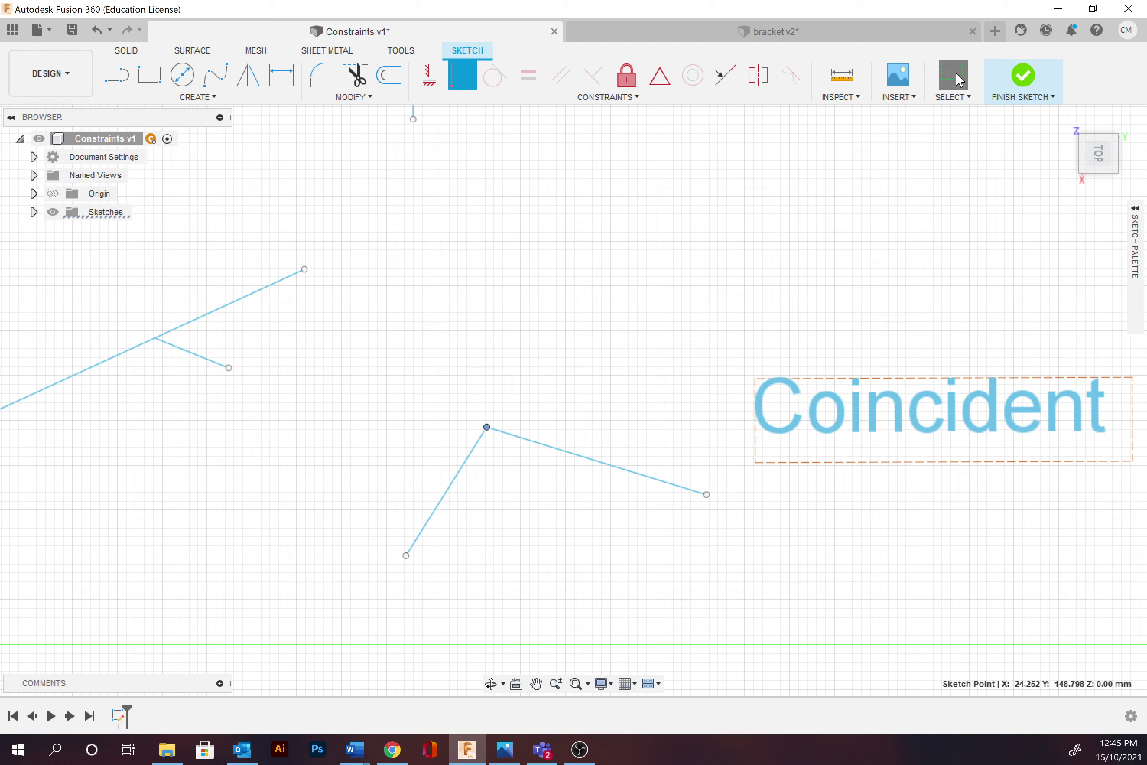
left_click(953, 75)
Pull the shared corner point up and right to confirm the lines stay joined
left_click(487, 427)
key("m")
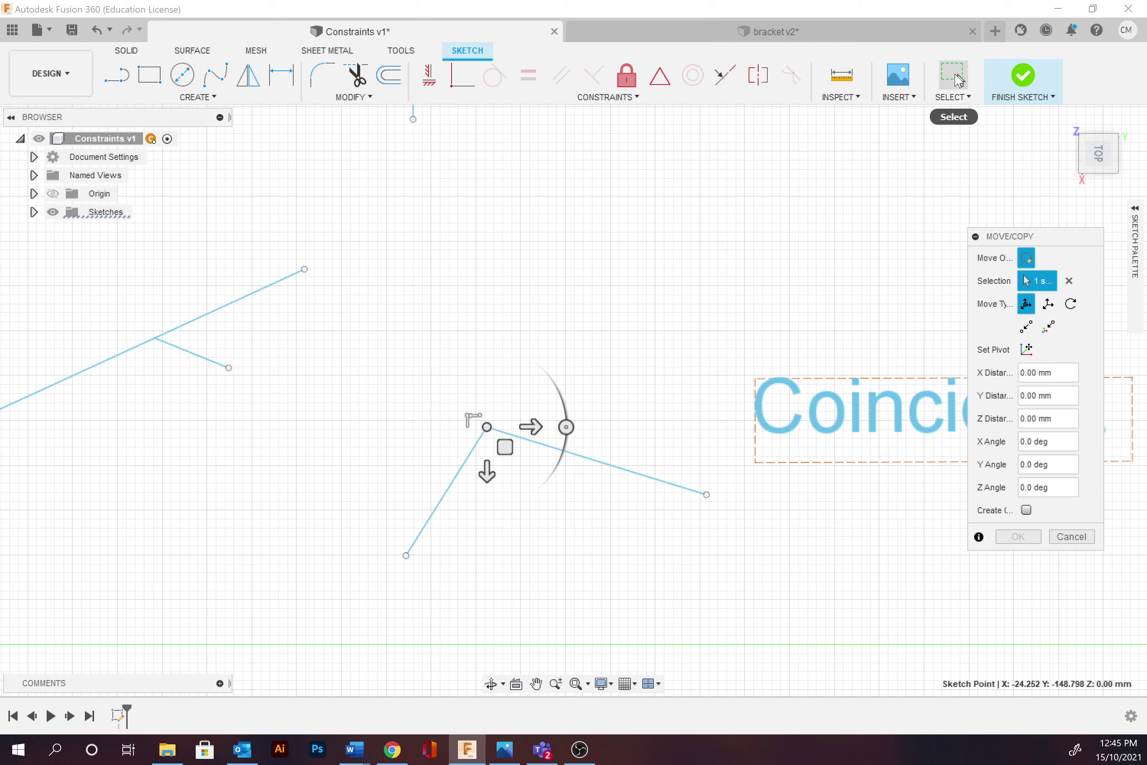
left_click(952, 75)
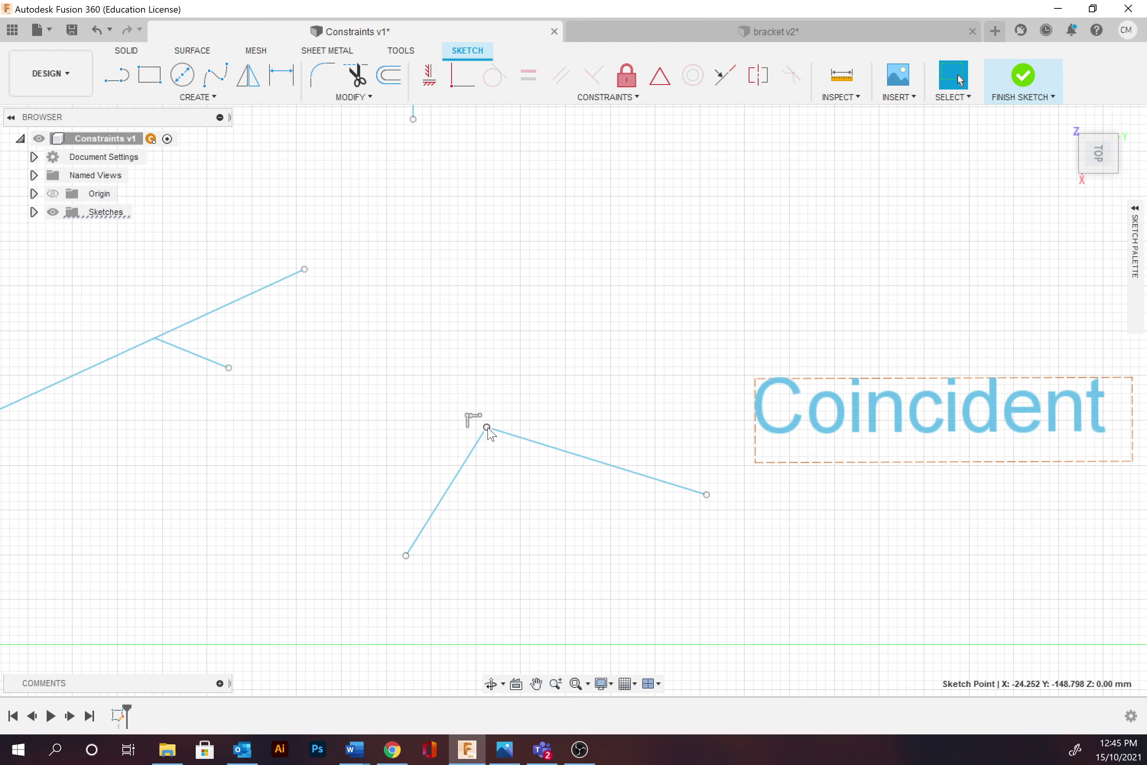
left_click_drag(487, 428, 588, 353)
key("Escape")
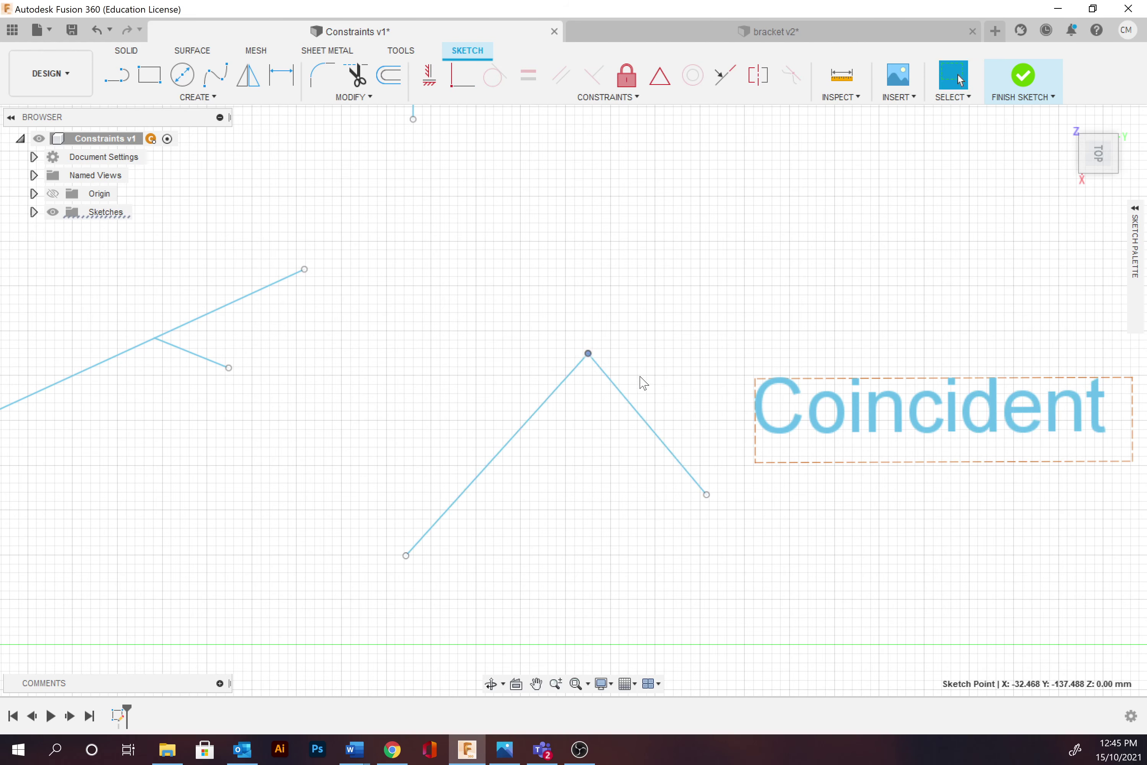
scroll(656, 493, "up", 1)
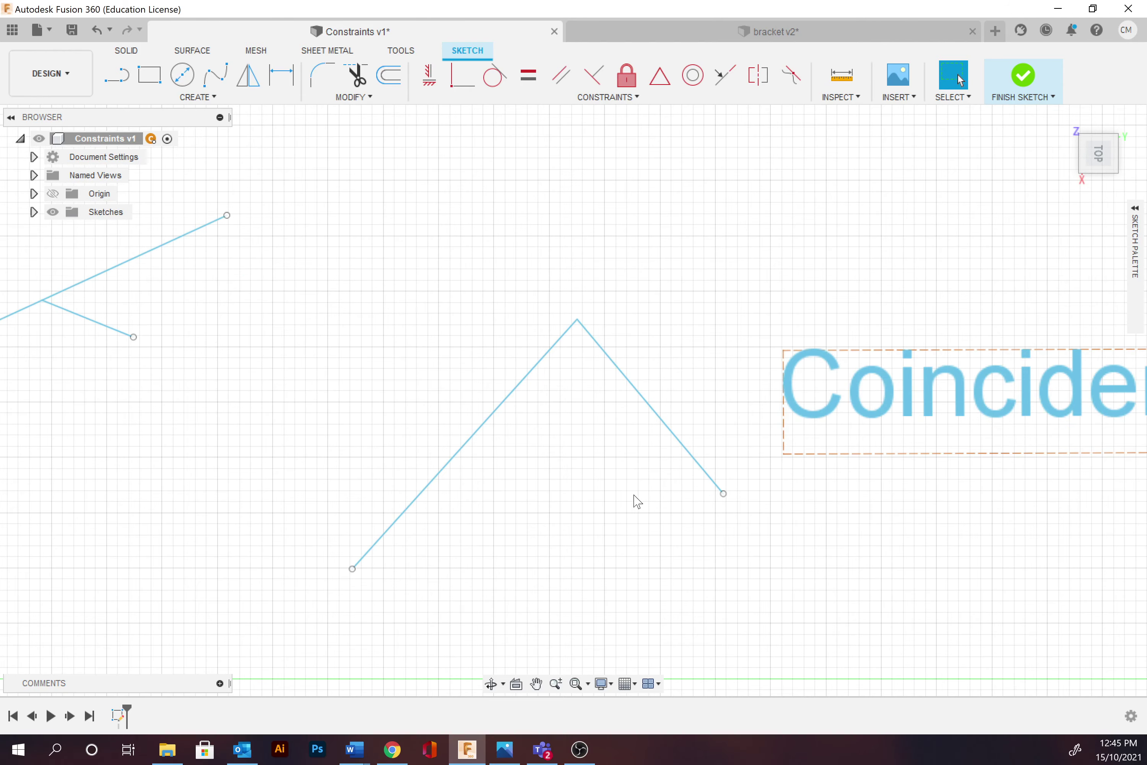
scroll(627, 542, "down", 2)
Make the Tangent example's line tangent to its circle
mouse_move(622, 564)
middle_mouse_down()
mouse_move(687, 166)
mouse_move(624, 152)
middle_mouse_up()
key("Escape")
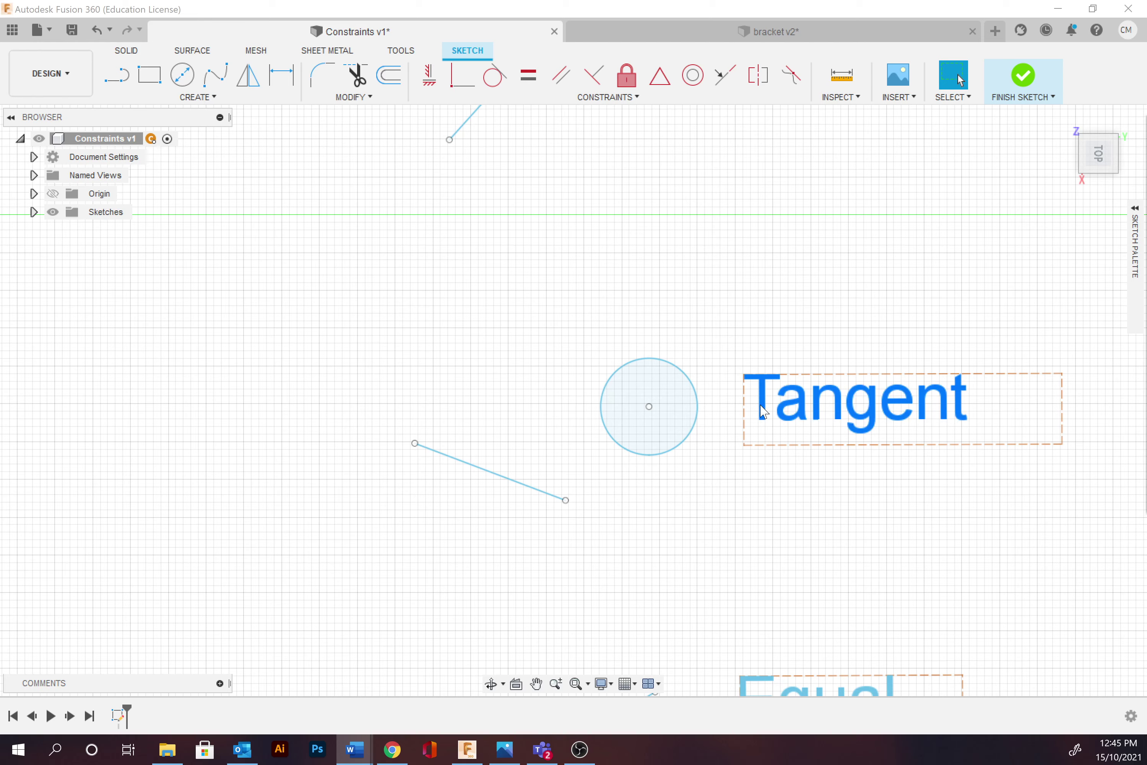
left_click(656, 364)
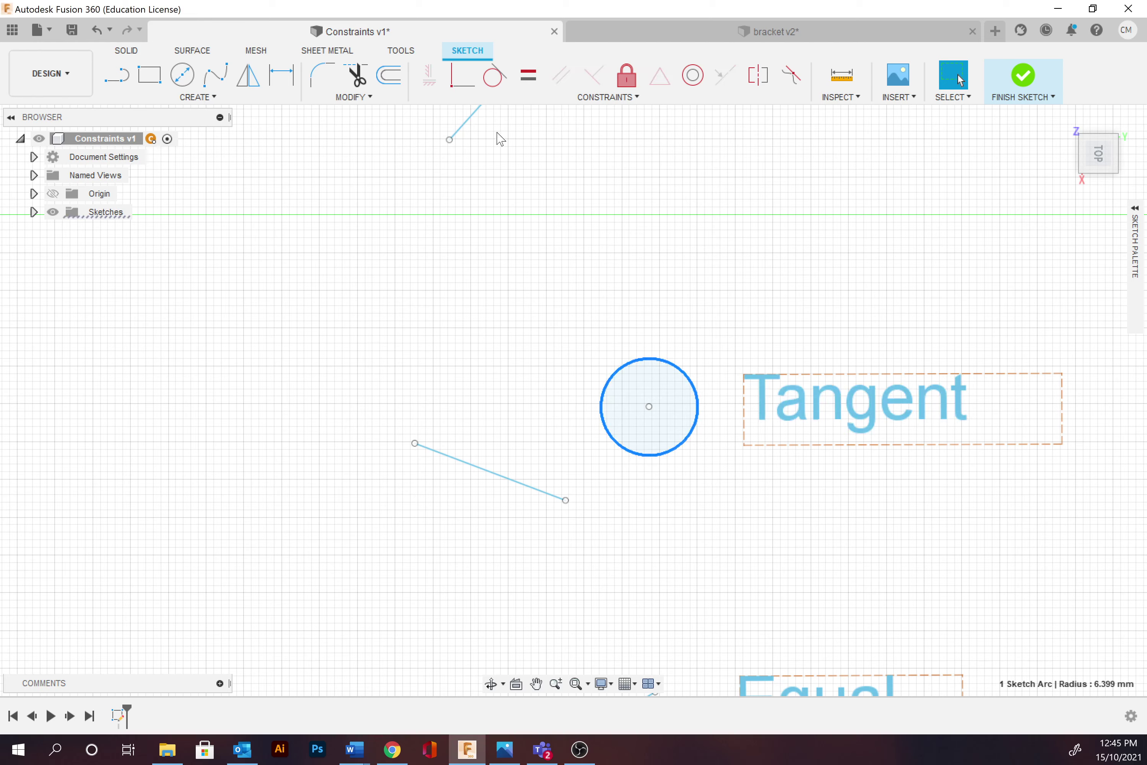
left_click(495, 76)
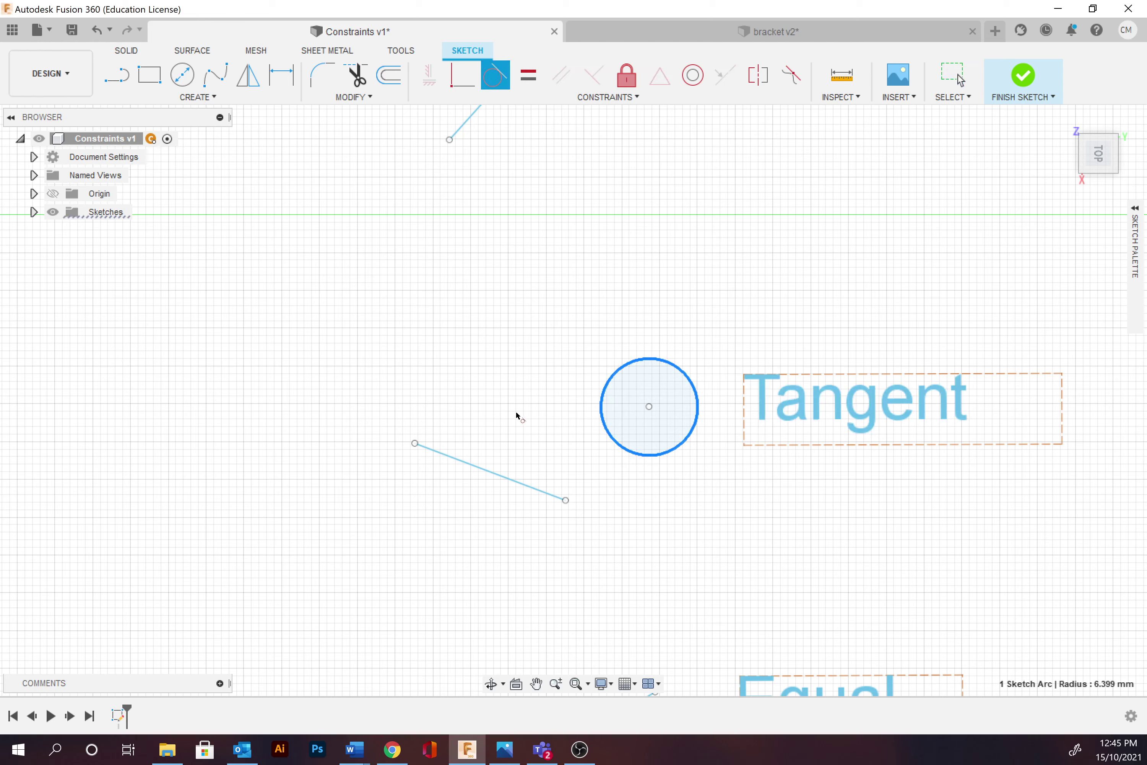
left_click(515, 484)
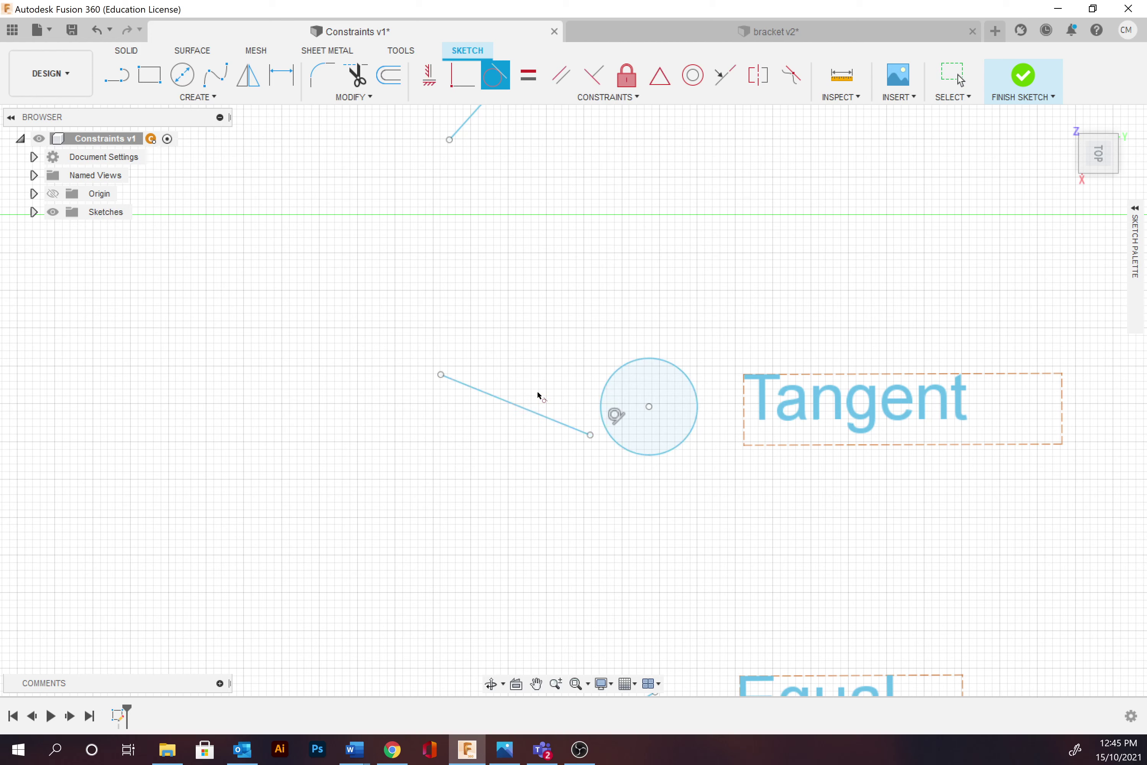
left_click(952, 76)
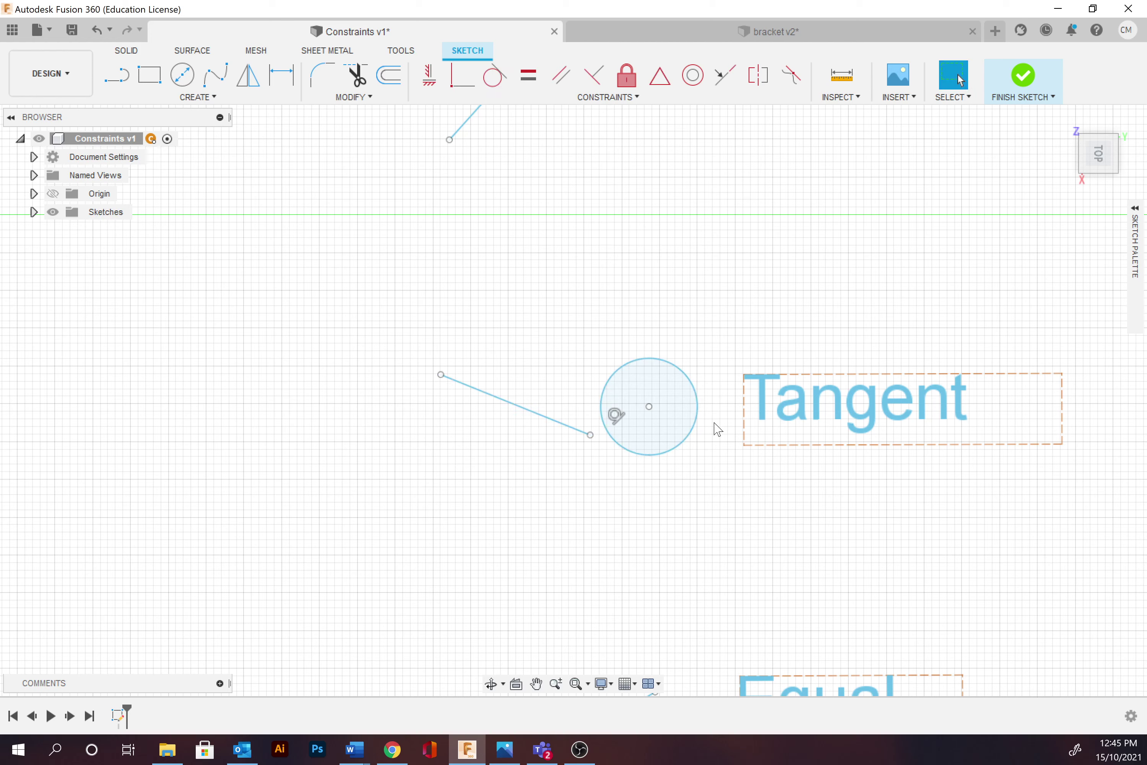
Slide the line, enlarge the circle to 8.211 mm radius, and bring the Equal pair into view
mouse_move(549, 422)
left_mouse_down()
mouse_move(743, 492)
mouse_move(655, 461)
left_mouse_up()
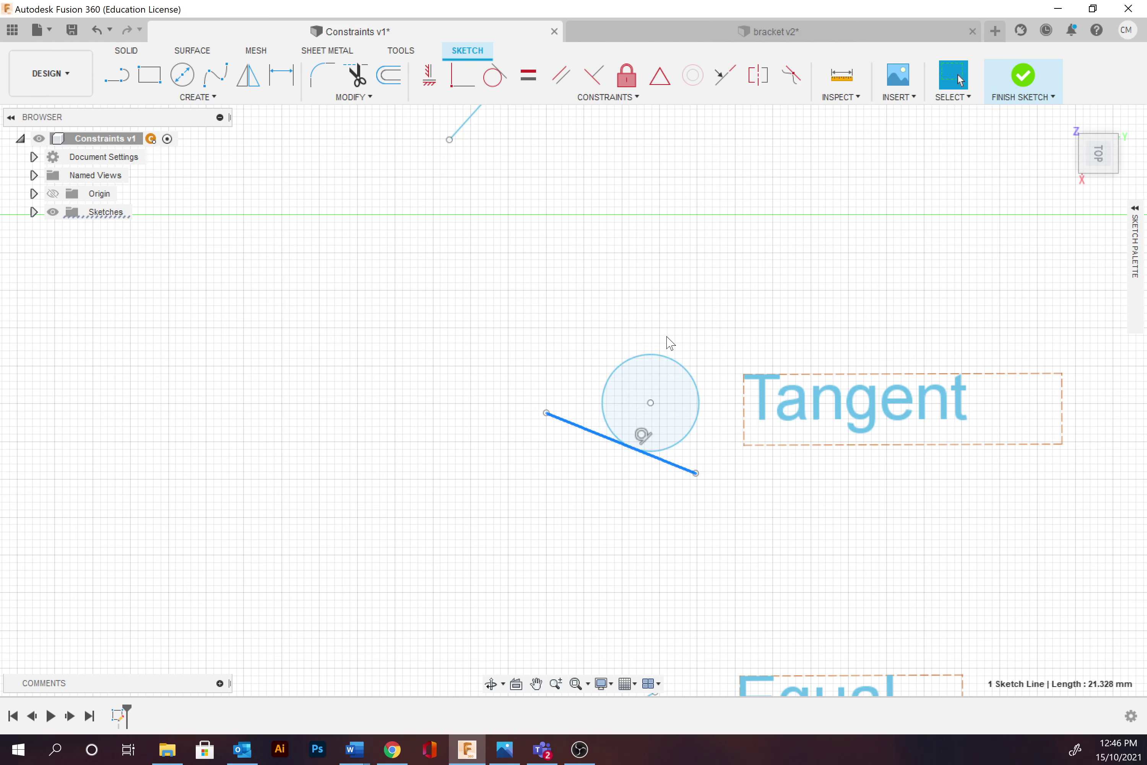
left_click(670, 362)
mouse_move(670, 362)
left_mouse_down()
mouse_move(694, 299)
mouse_move(646, 341)
mouse_move(666, 325)
mouse_move(681, 357)
left_mouse_up()
left_click(810, 496)
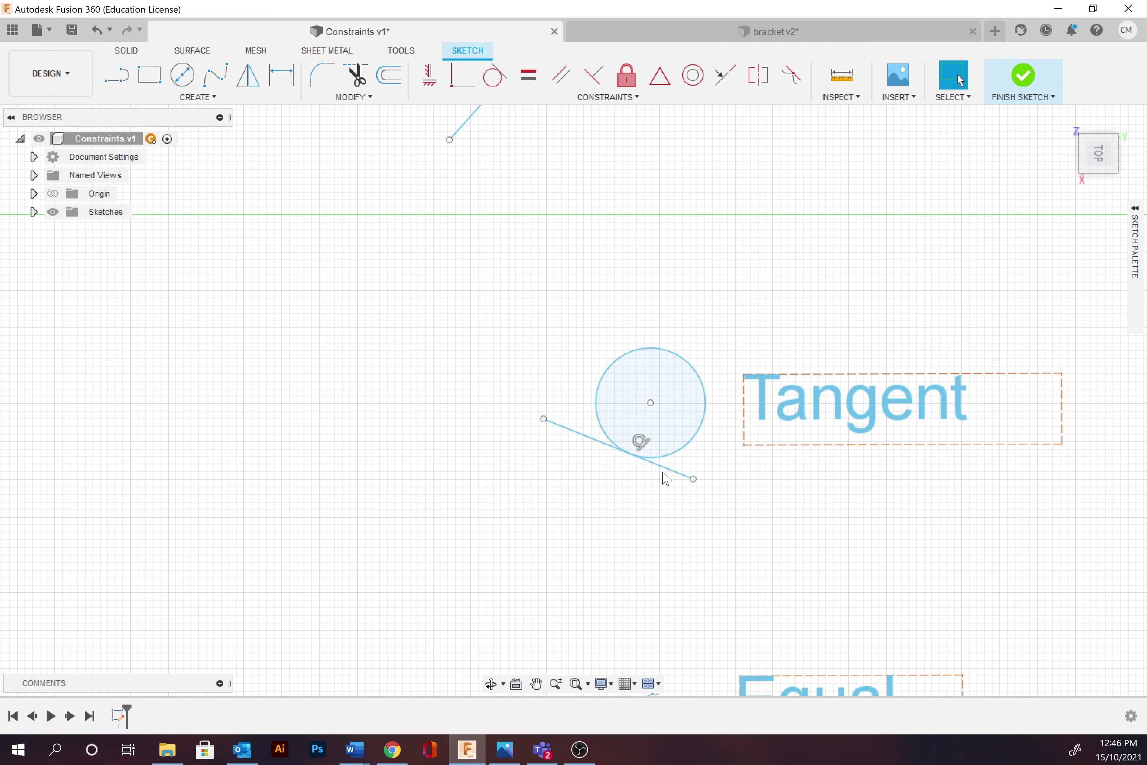
left_click_drag(641, 459, 680, 494)
scroll(804, 514, "up", 2)
scroll(811, 490, "down", 3)
mouse_move(726, 545)
middle_mouse_down()
mouse_move(762, 405)
mouse_move(663, 399)
middle_mouse_up()
Give the Equal example's short line the same length as the long line
scroll(737, 404, "up", 4)
key("alt+Tab")
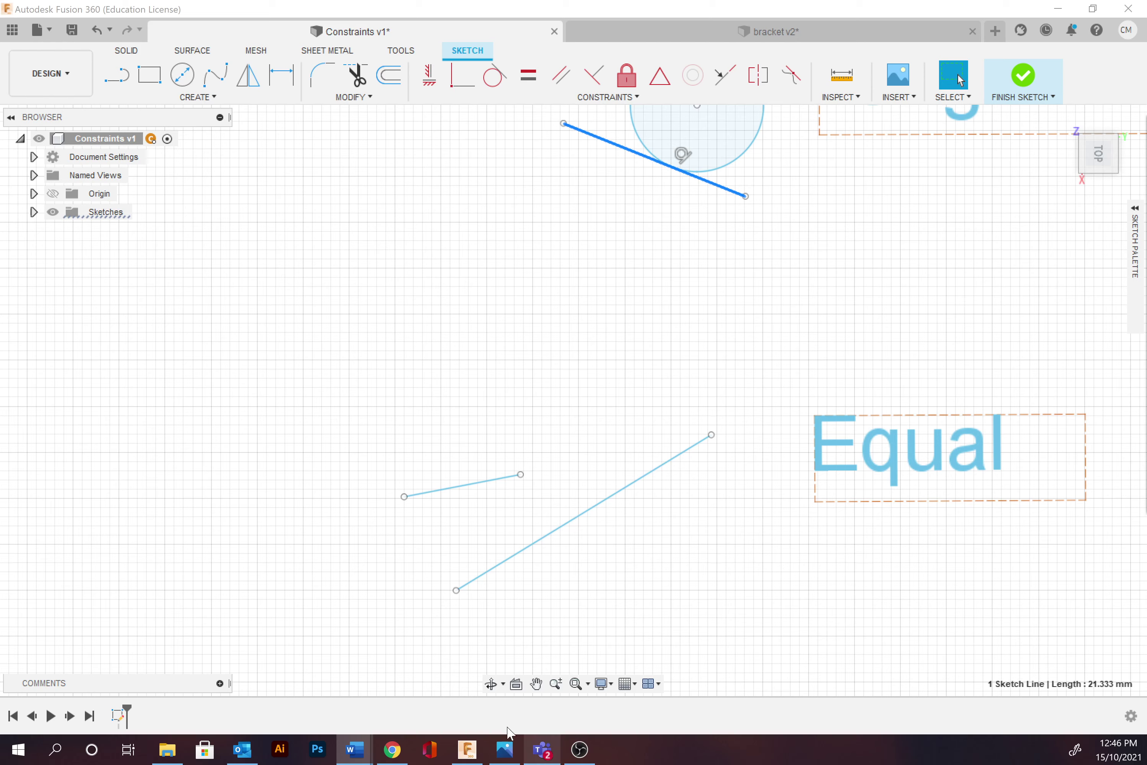
left_click(563, 533)
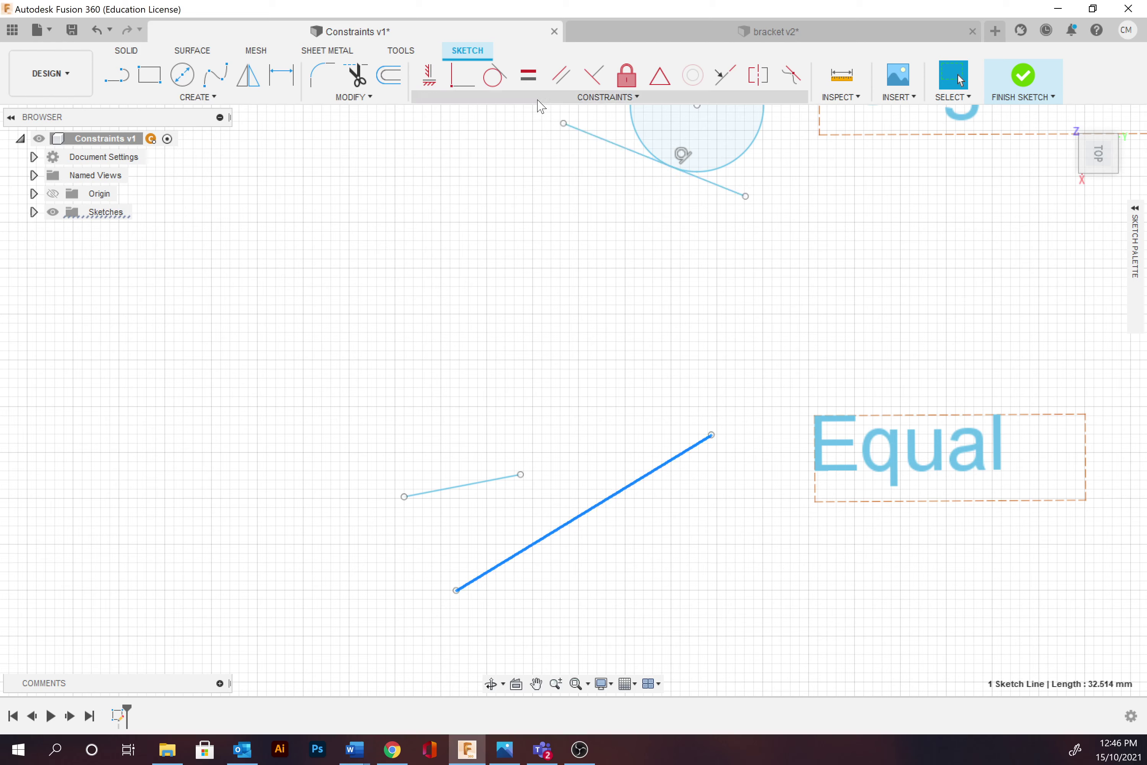
left_click(528, 75)
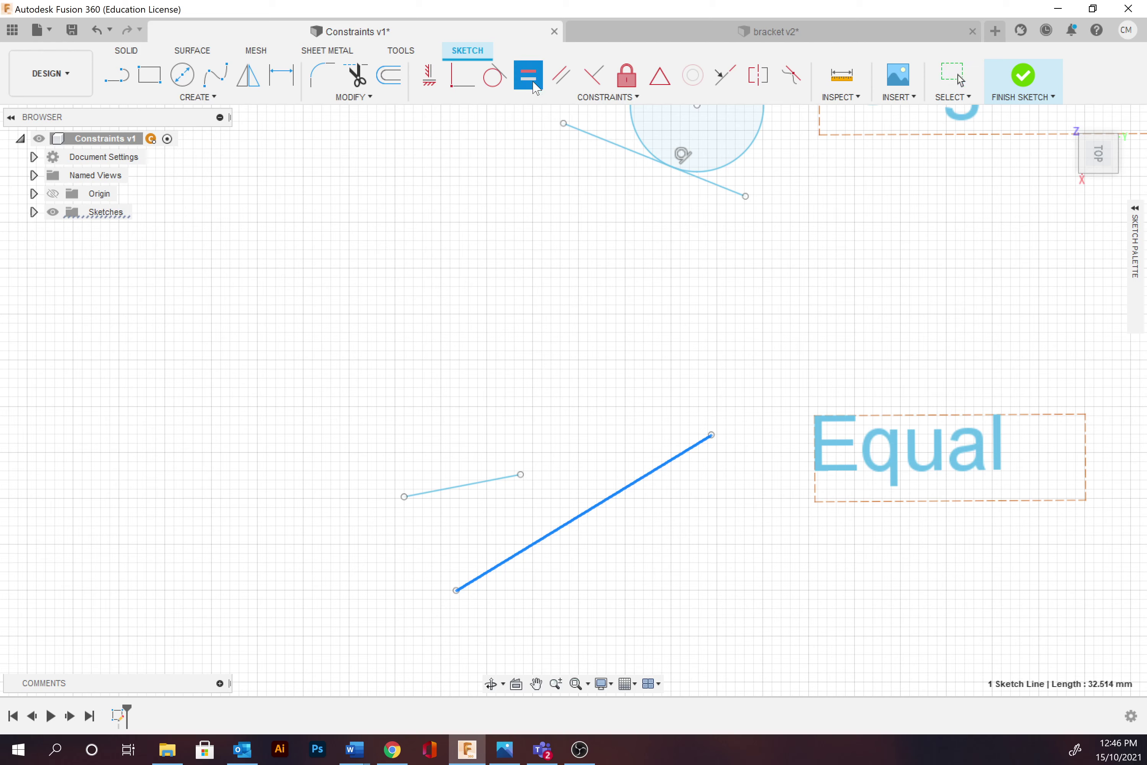
left_click(494, 481)
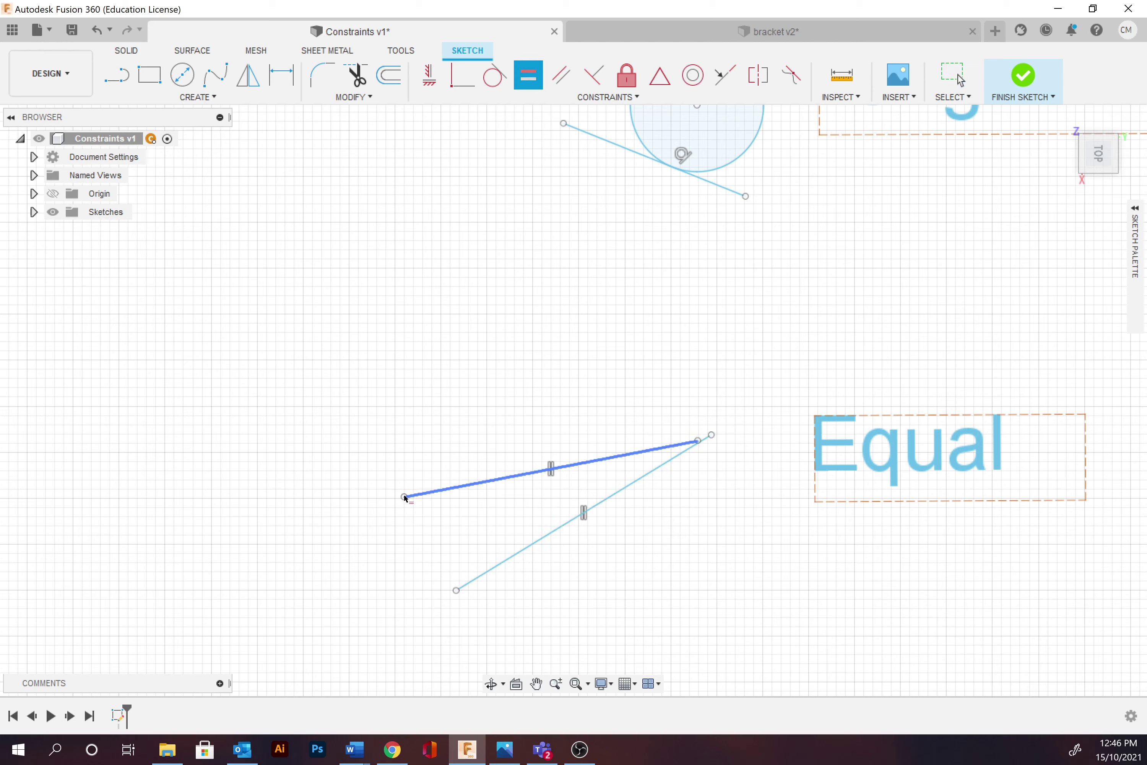
left_click_drag(404, 496, 261, 545)
left_click(954, 76)
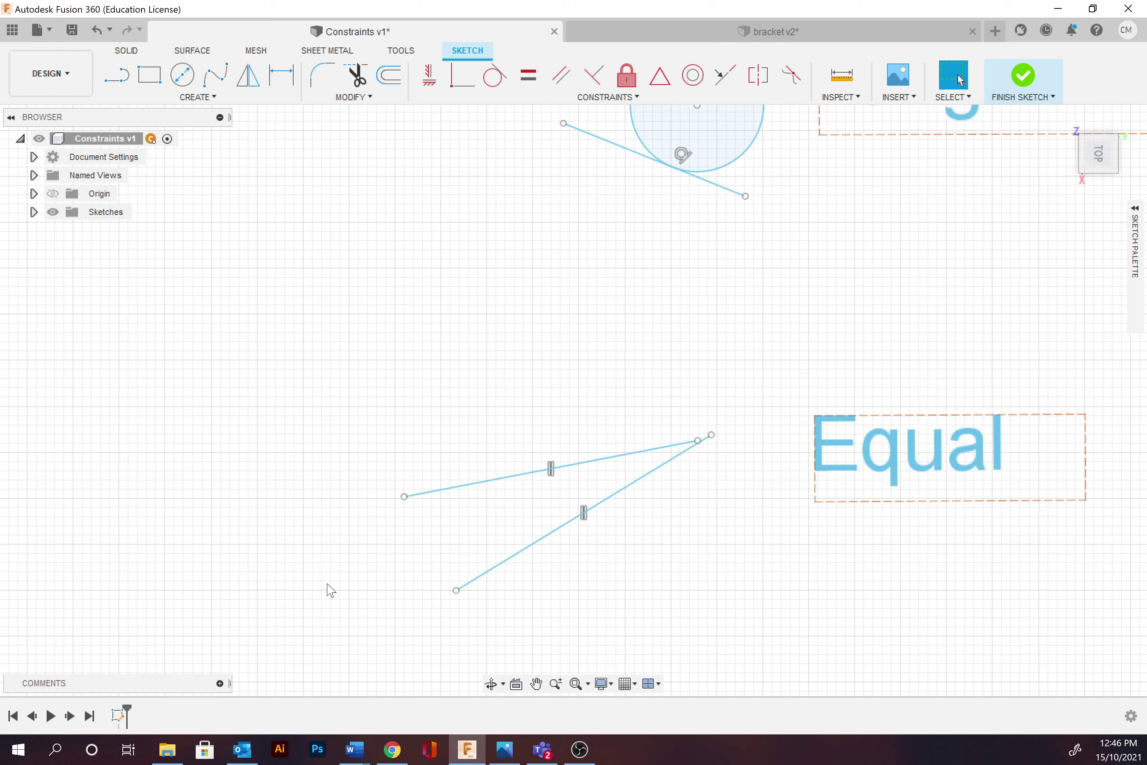
Drag the lower line's right end down and right so the equal lines separate, then pan onward
left_click(404, 496)
key("m")
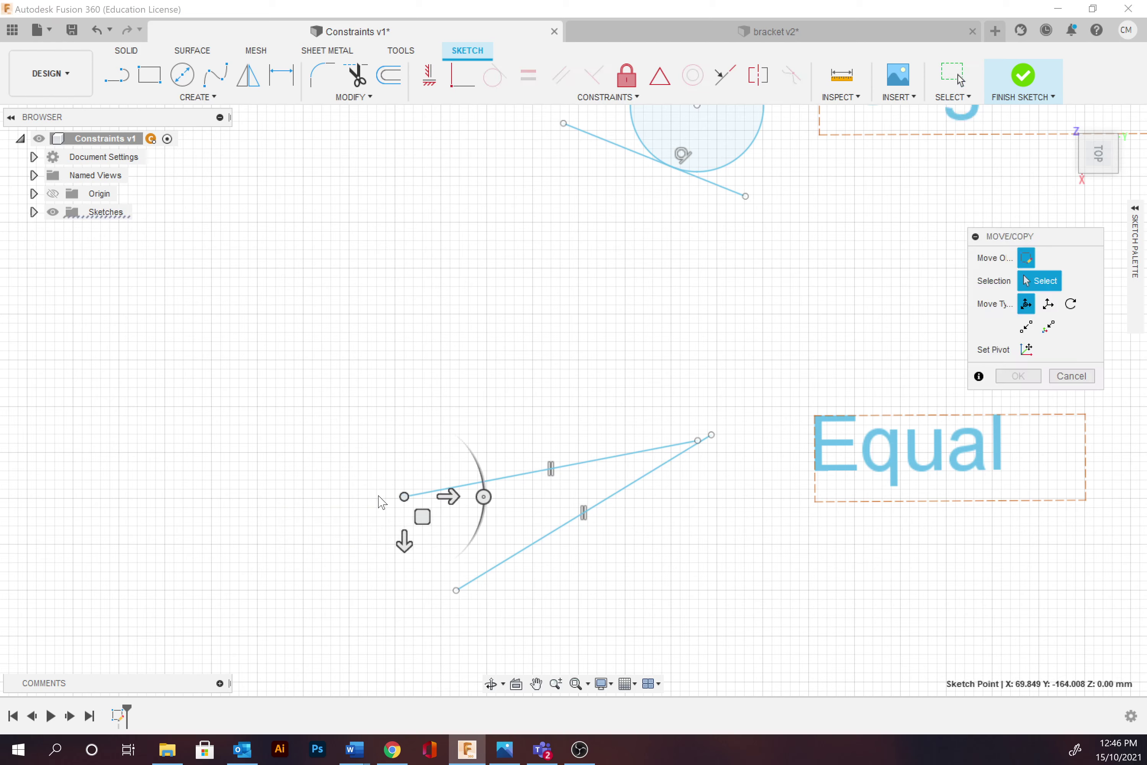
left_click(956, 80)
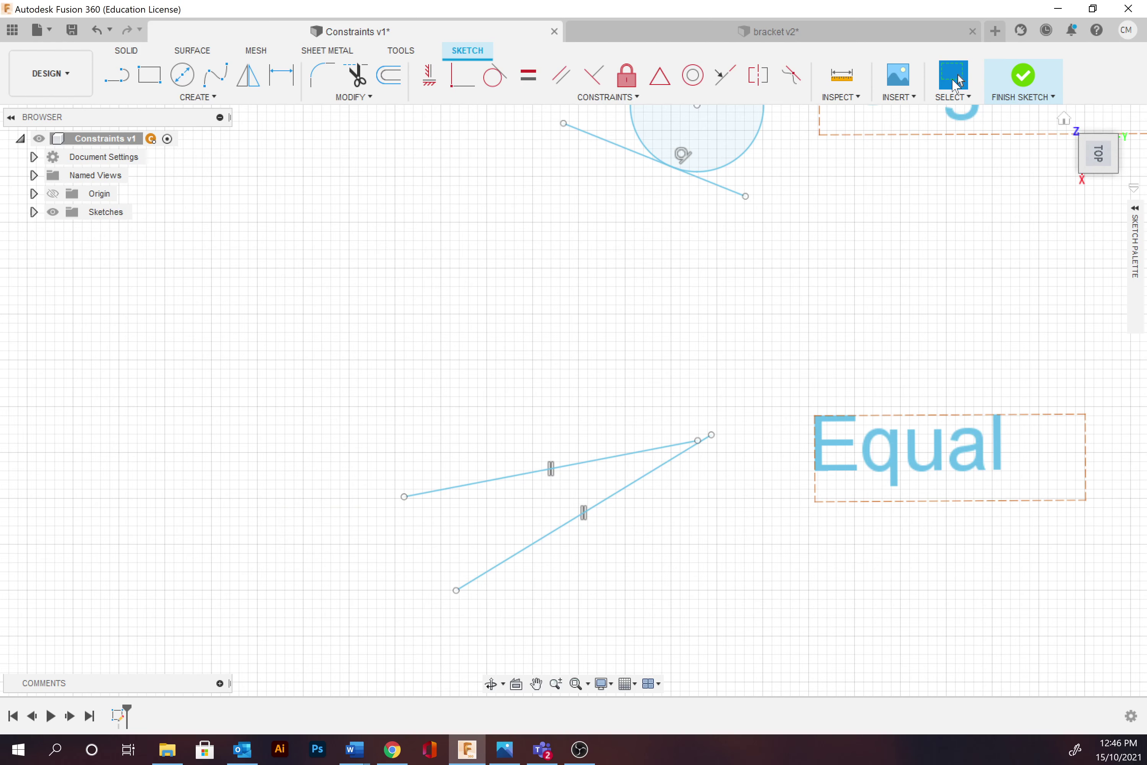
left_click(404, 496)
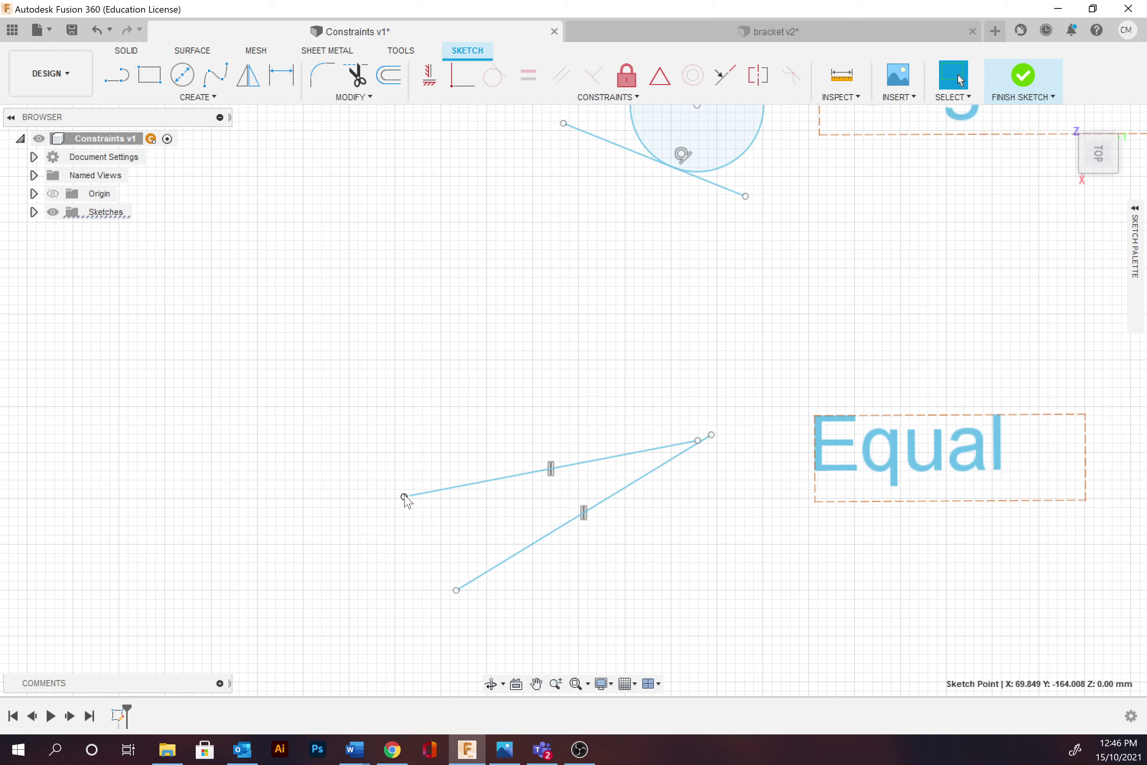
key("m")
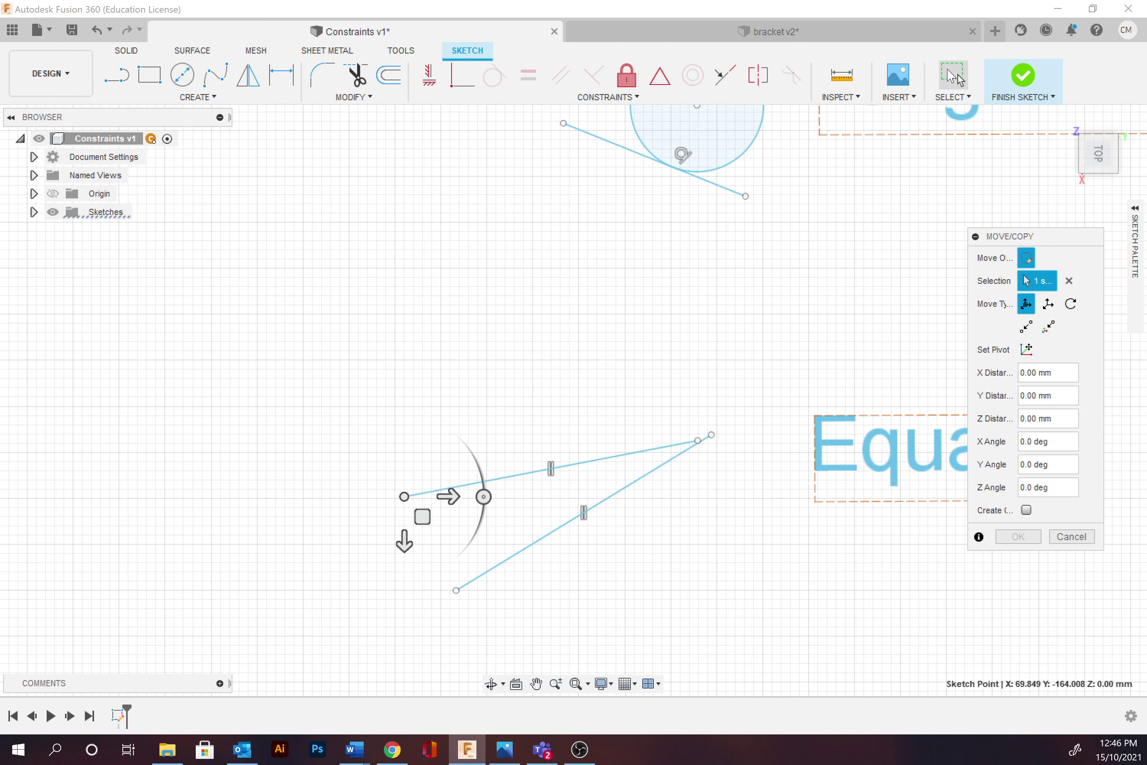
left_click(954, 78)
left_click(456, 590)
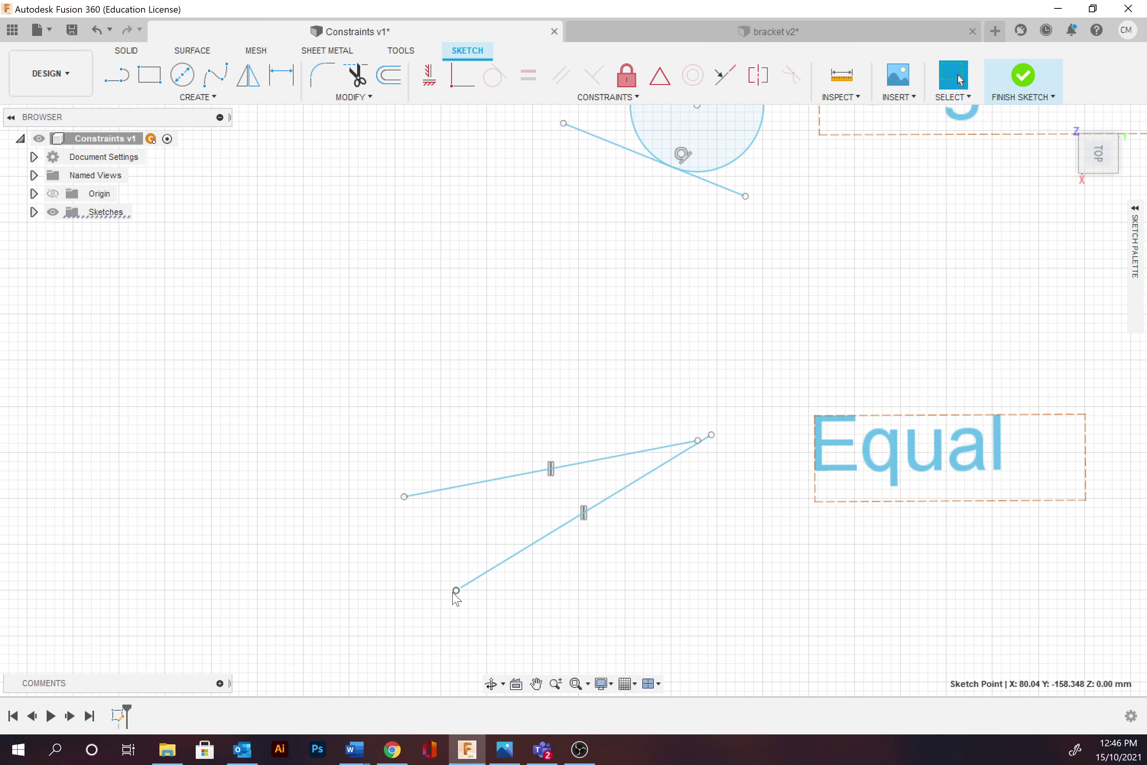
key("m")
left_click(953, 78)
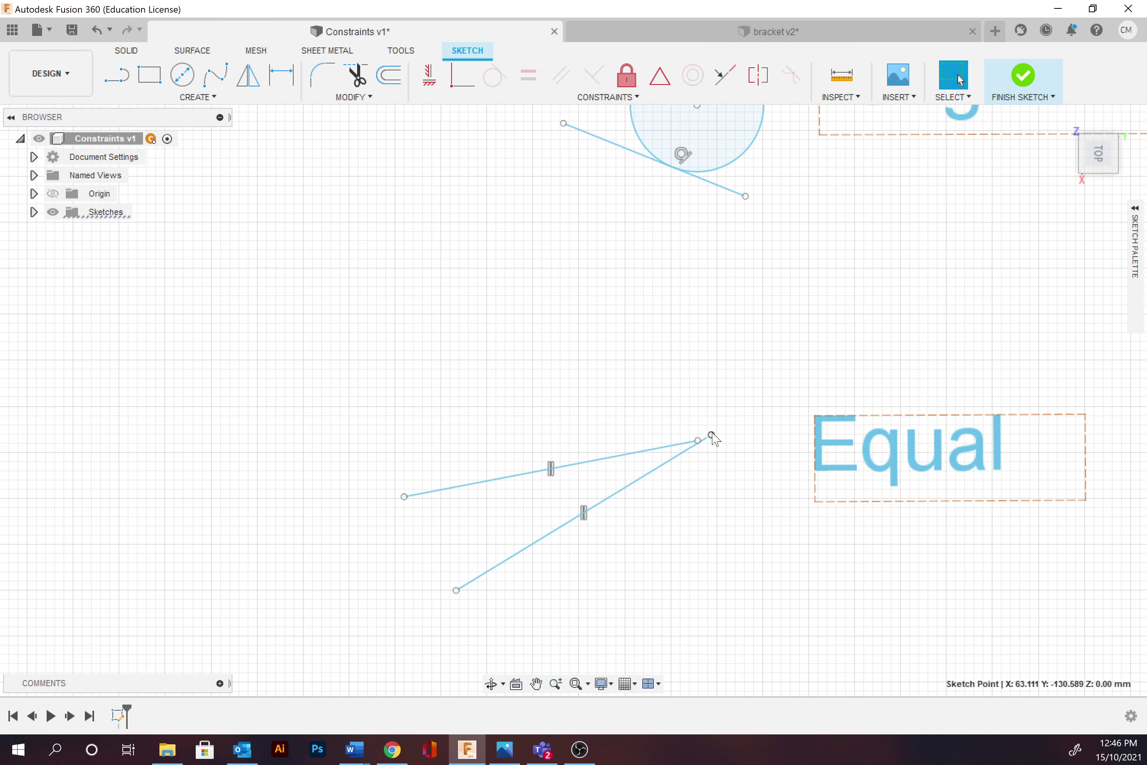
mouse_move(713, 436)
left_mouse_down()
mouse_move(730, 478)
mouse_move(795, 514)
mouse_move(942, 517)
mouse_move(960, 563)
mouse_move(708, 547)
mouse_move(735, 461)
left_mouse_up()
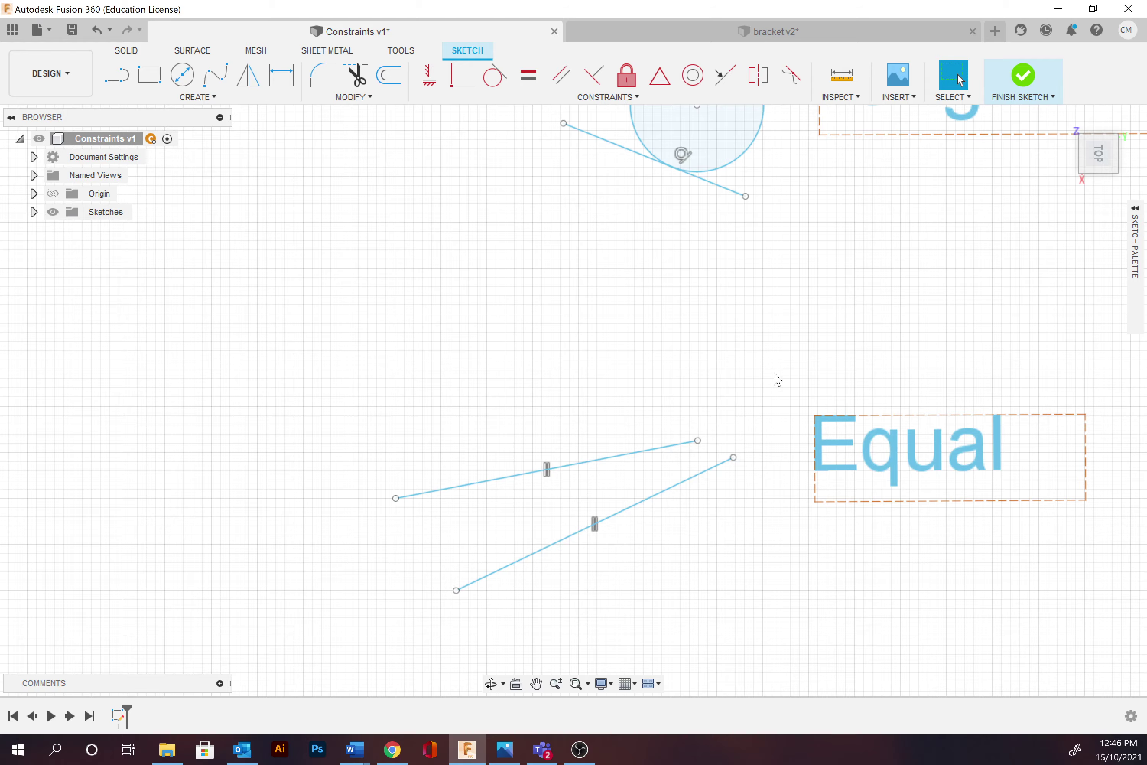
middle_click_drag(961, 285, 611, 336)
Make the Parallel pair's lower line parallel to the upper line
scroll(684, 327, "up", 2)
scroll(685, 321, "down", 7)
middle_click_drag(870, 237, 575, 409)
mouse_move(658, 198)
middle_mouse_down()
mouse_move(576, 326)
mouse_move(565, 403)
mouse_move(579, 362)
middle_mouse_up()
scroll(589, 340, "up", 6)
middle_click_drag(747, 318, 660, 435)
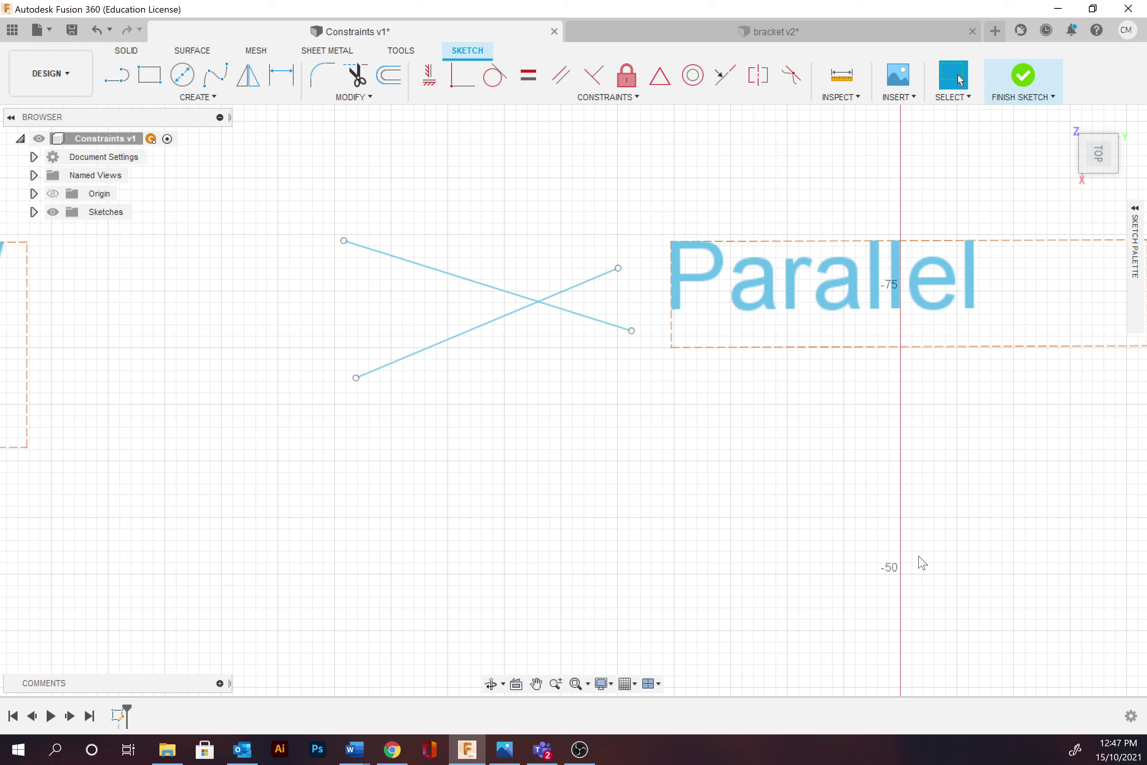
left_click(439, 272)
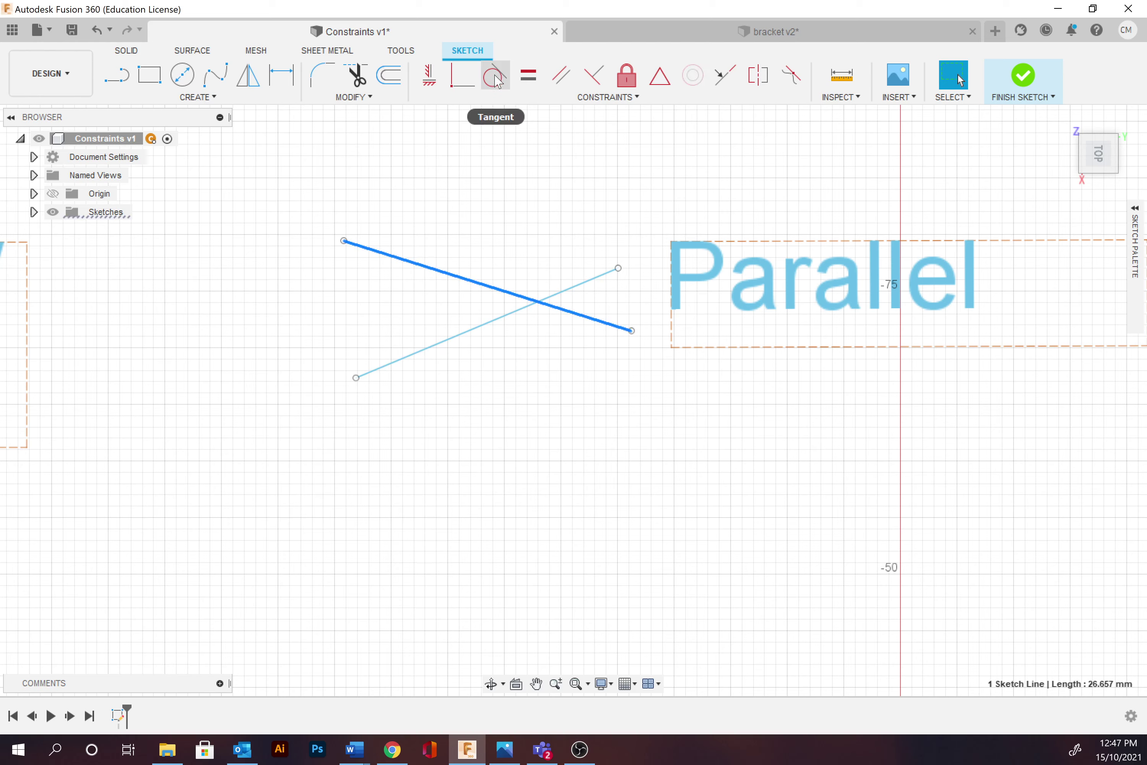
left_click(561, 79)
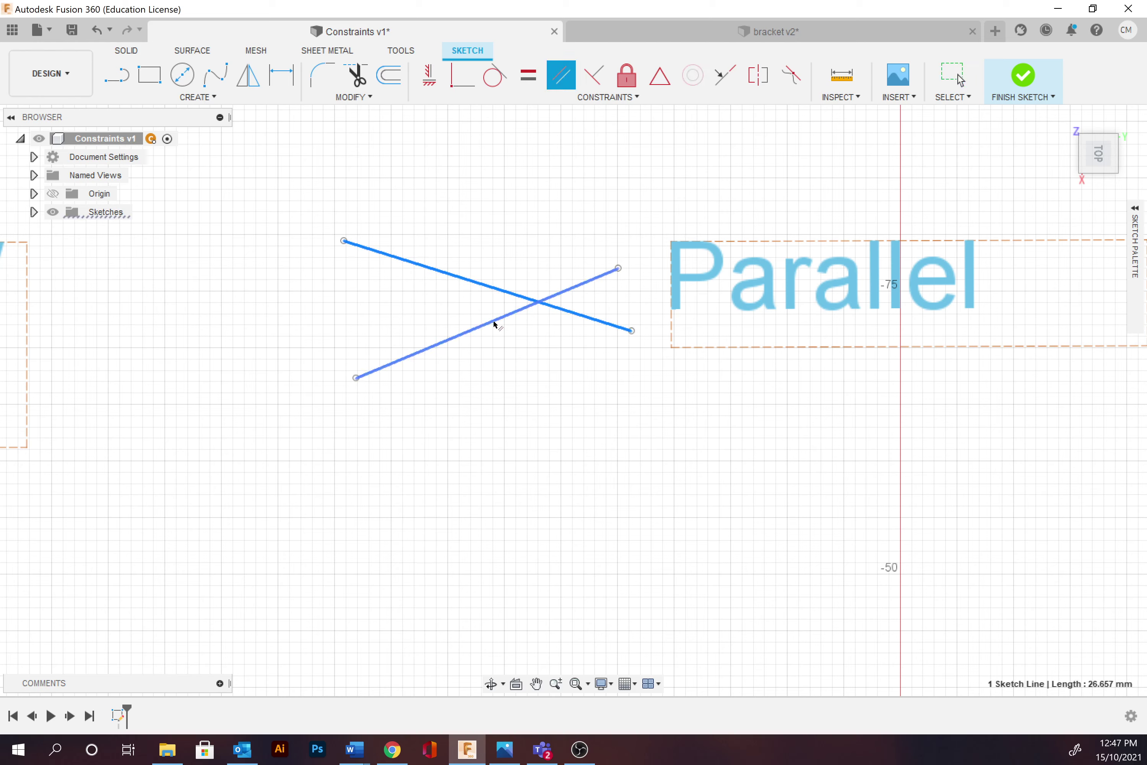
left_click(494, 321)
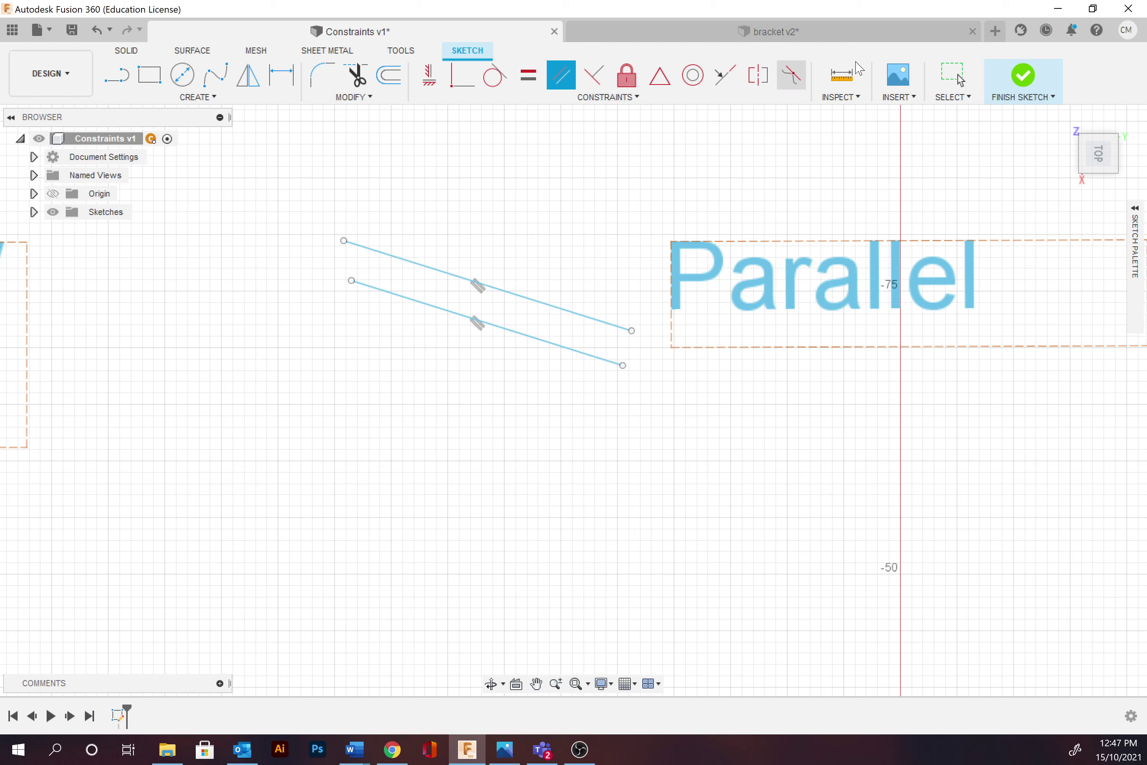
Drag the lower line to confirm it stays parallel, then bring the Collinear lines into view
left_click(949, 69)
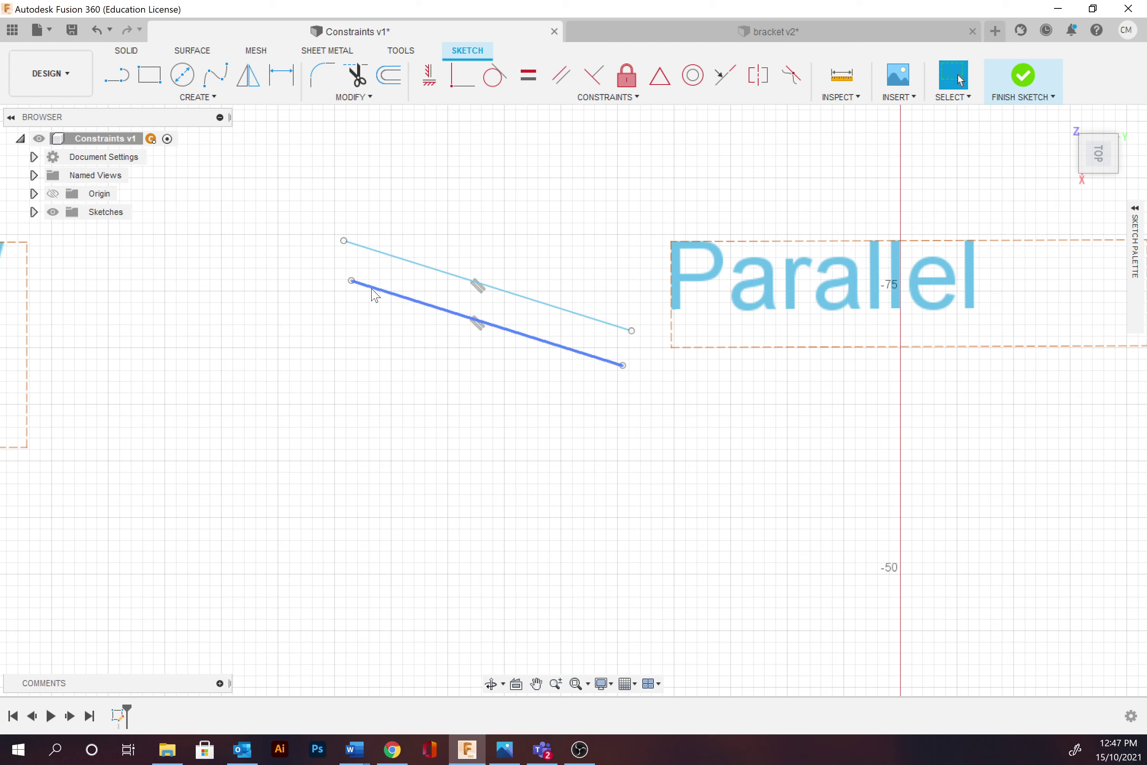
mouse_move(371, 290)
left_mouse_down()
mouse_move(320, 377)
mouse_move(381, 299)
mouse_move(259, 243)
mouse_move(287, 226)
mouse_move(268, 281)
mouse_move(282, 256)
mouse_move(320, 245)
mouse_move(309, 277)
left_mouse_up()
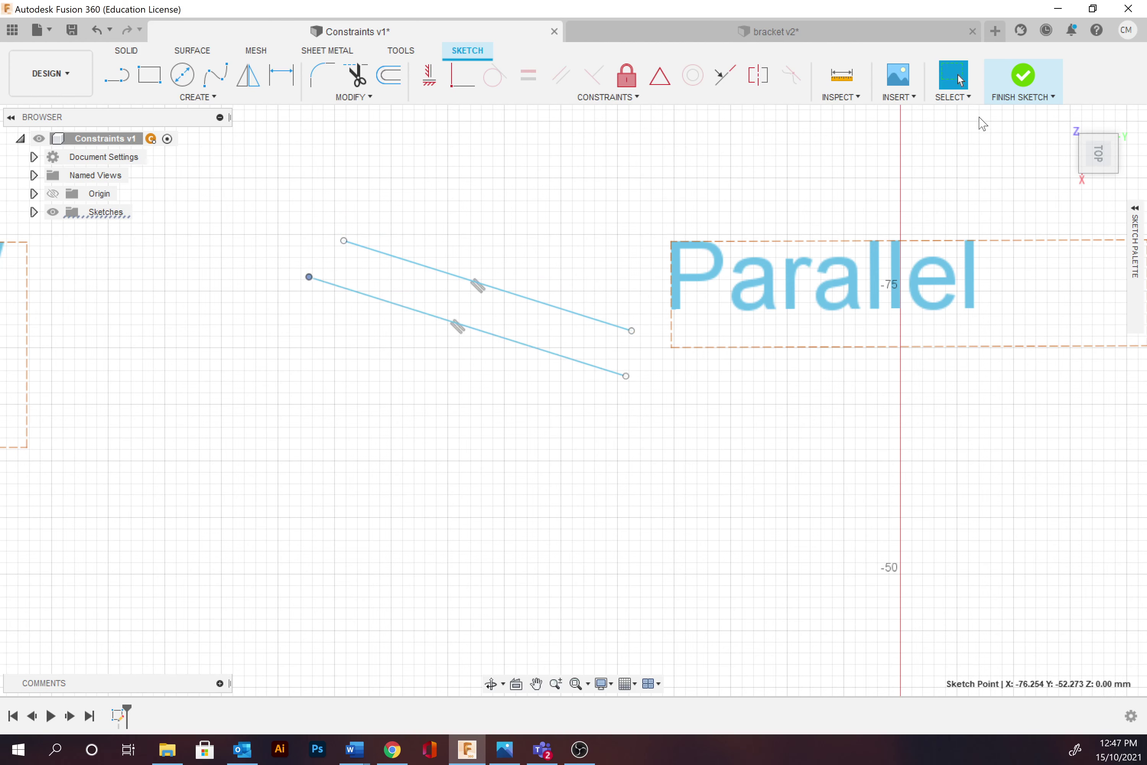
mouse_move(661, 506)
middle_mouse_down()
mouse_move(650, 264)
mouse_move(612, 355)
mouse_move(602, 279)
middle_mouse_up()
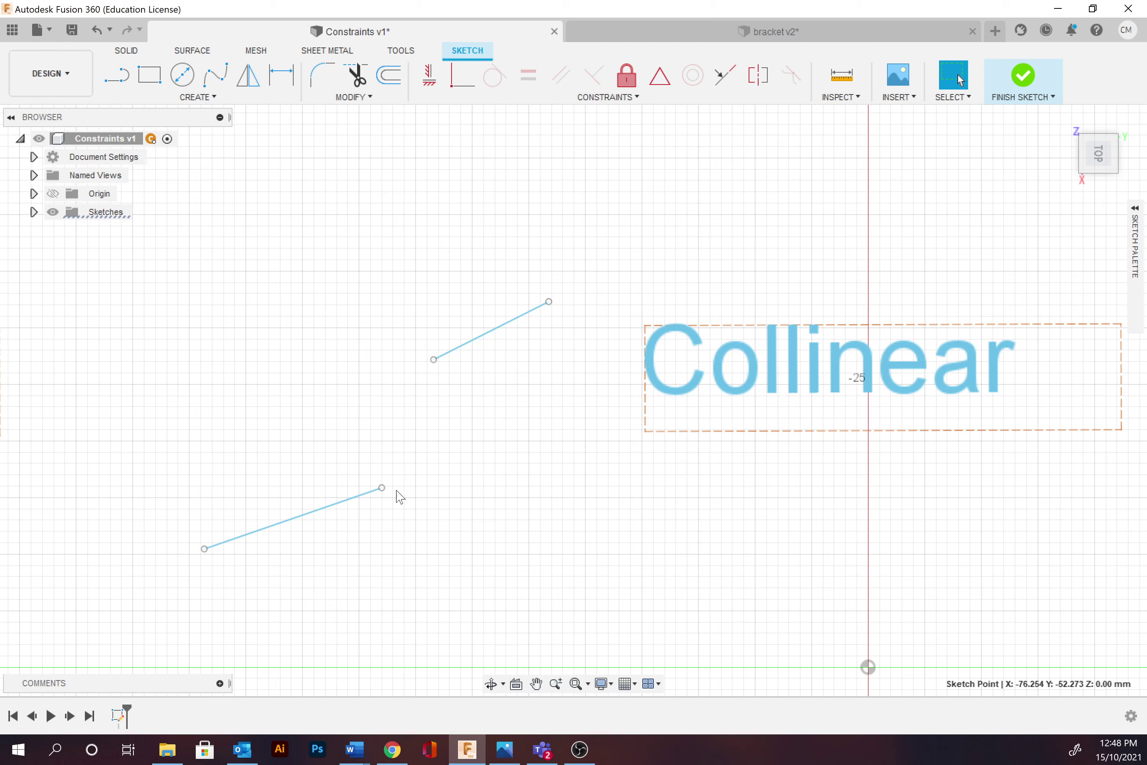
Make the upper Collinear practice line collinear with the lower one
left_click(308, 517)
left_click(307, 517)
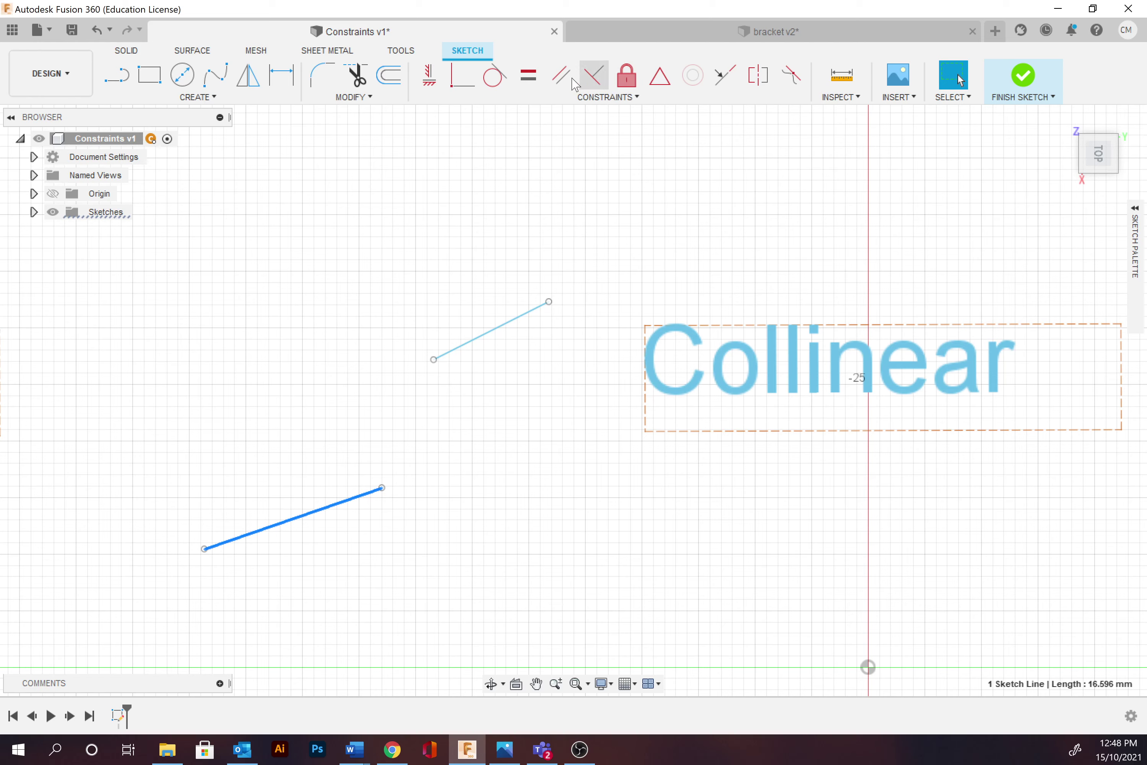
left_click(723, 77)
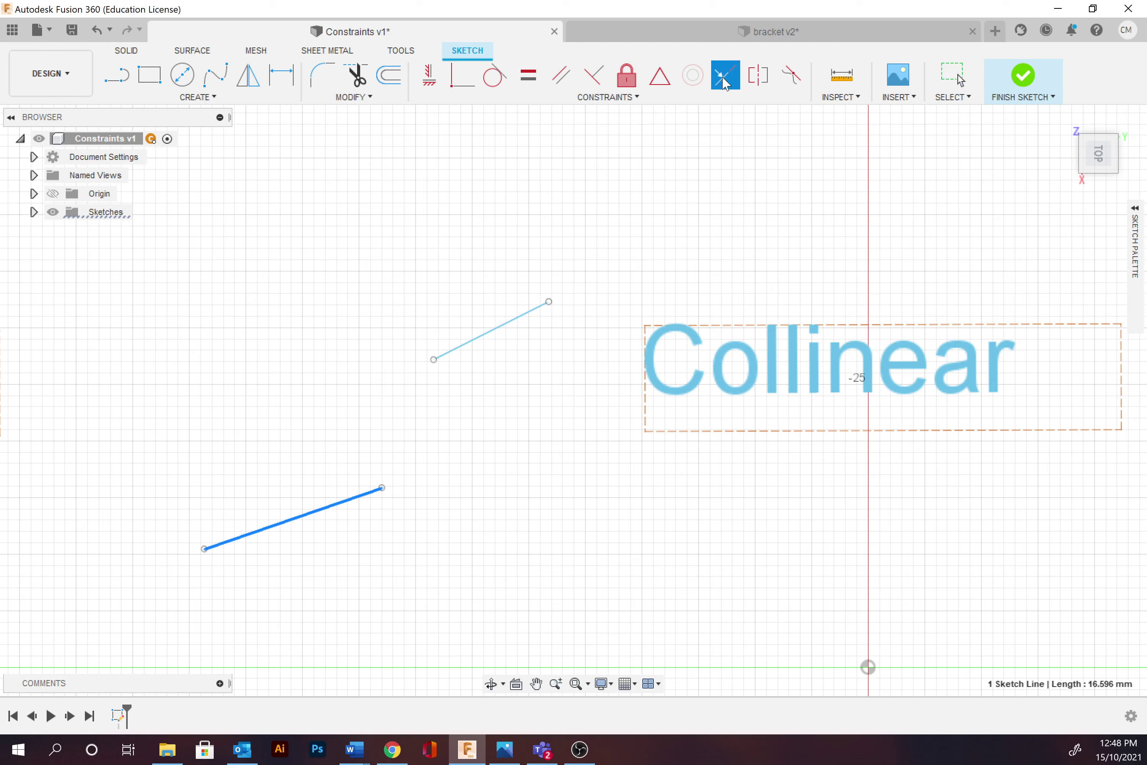
left_click(524, 317)
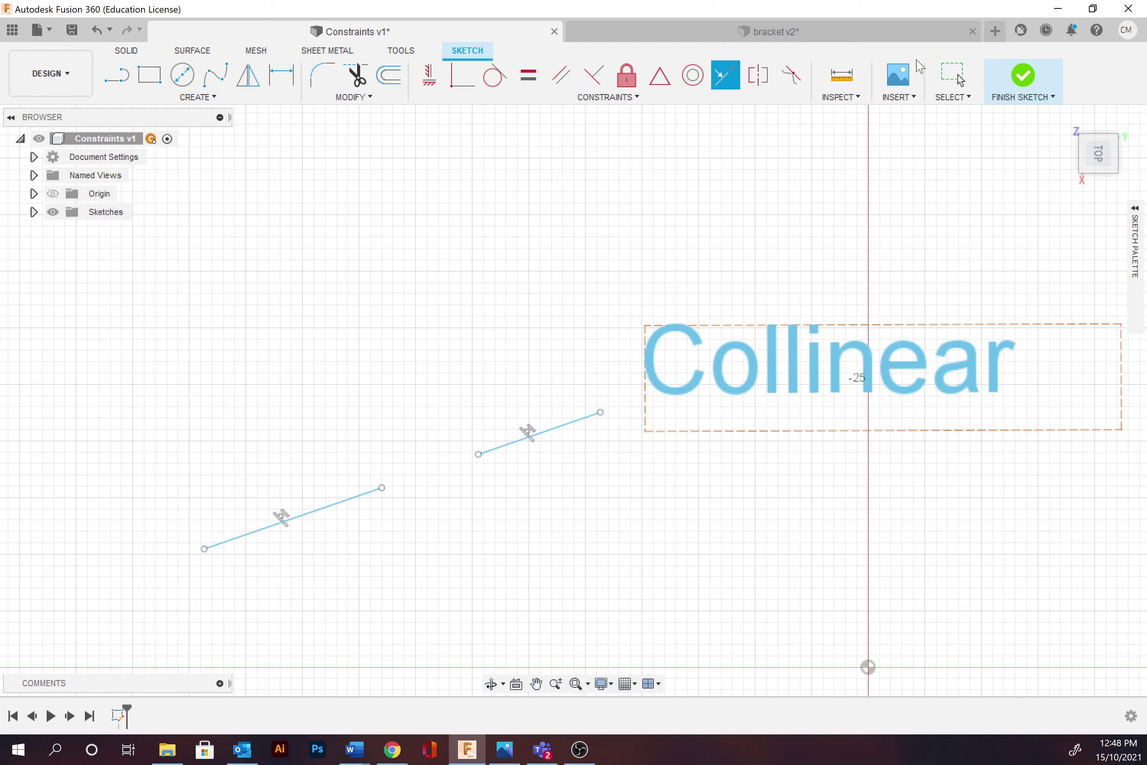
left_click(951, 75)
Stretch and swing the lower line's end to confirm both lines stay aligned
left_click(382, 488)
key("m")
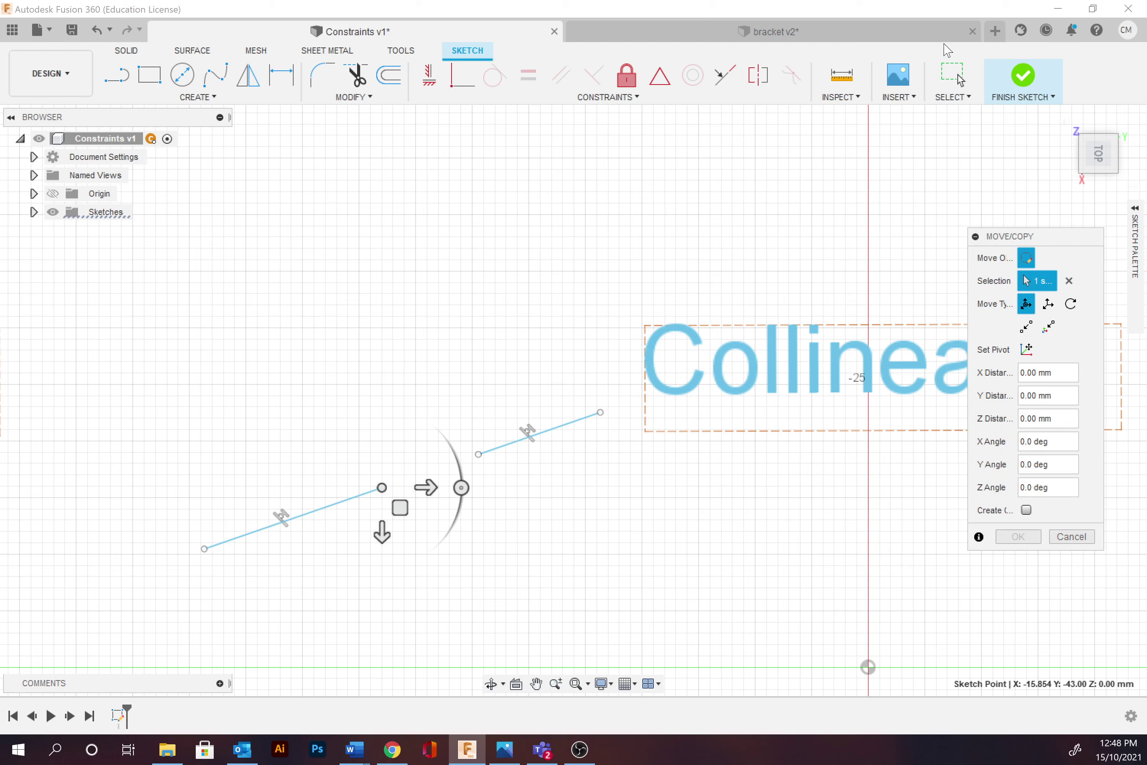
left_click(951, 78)
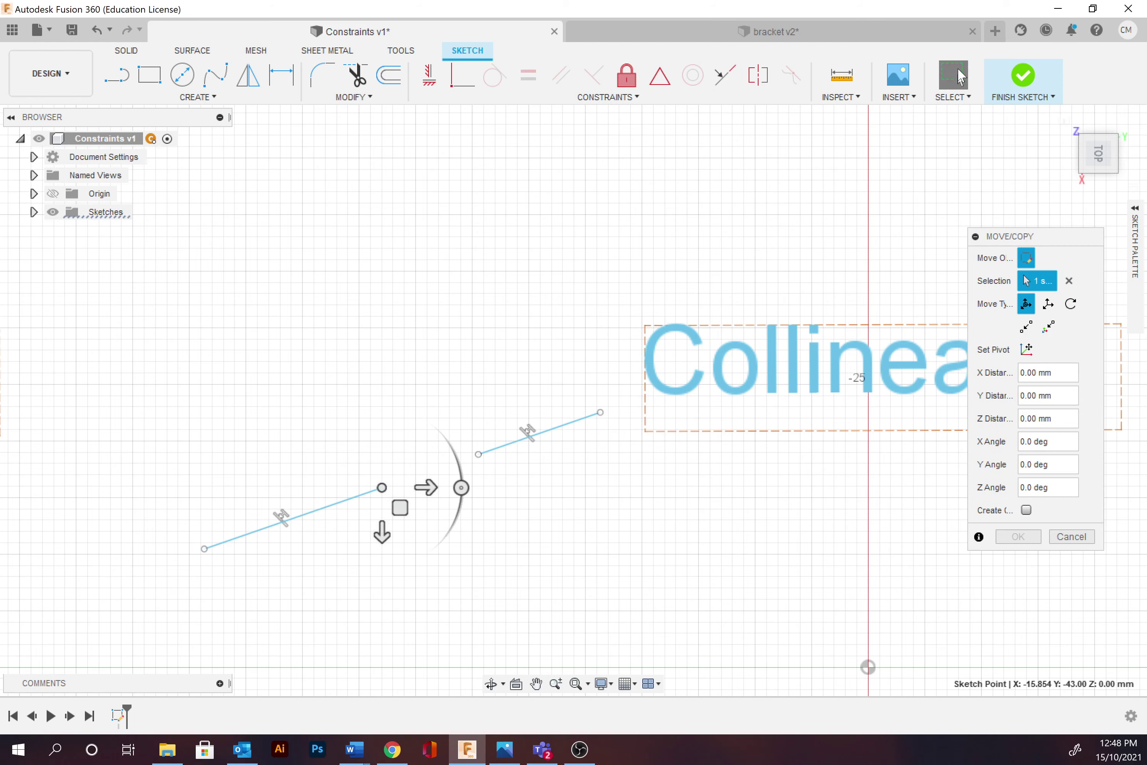
left_click(379, 491)
left_click_drag(383, 491, 484, 278)
left_click_drag(473, 367, 313, 531)
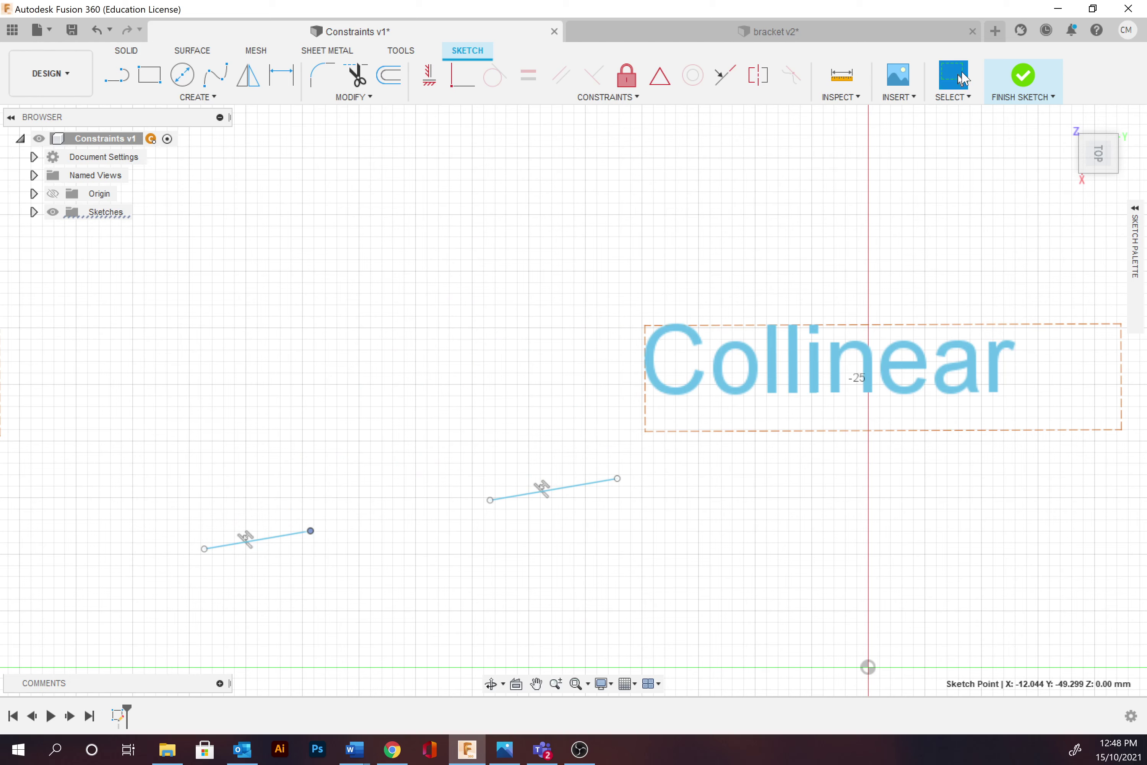
left_click(638, 301)
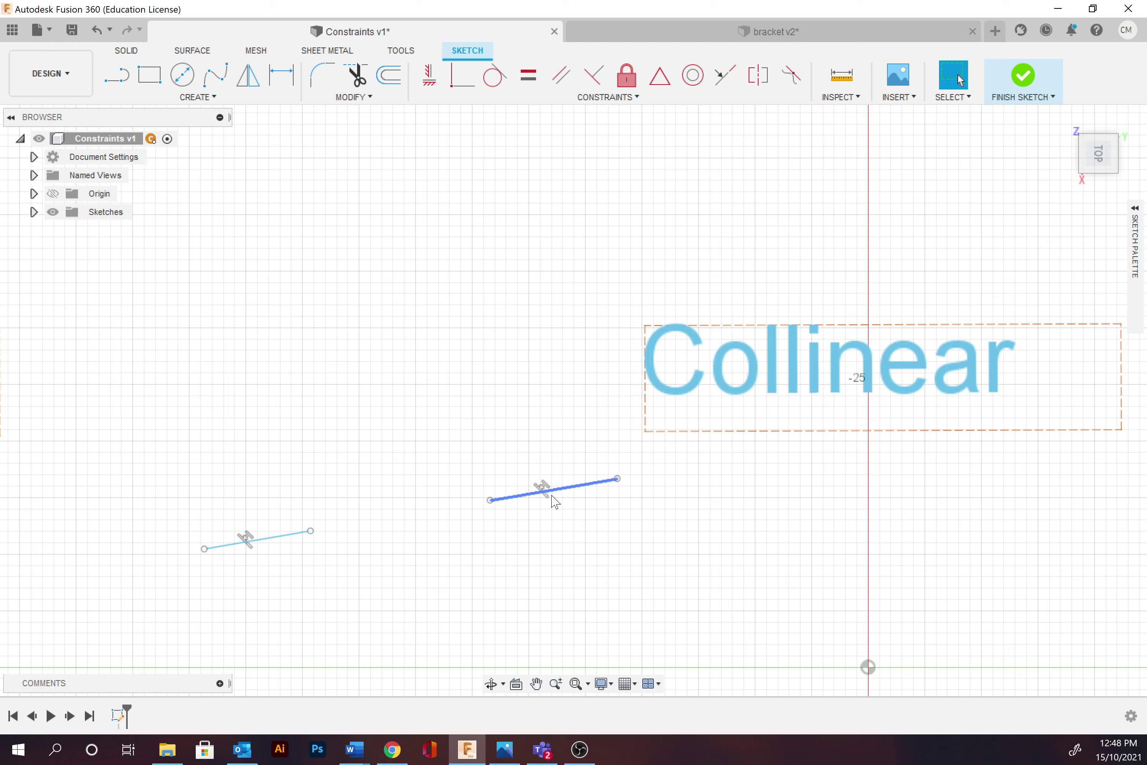
Bring the Perpendicular example into view and select its upper line
mouse_move(551, 522)
middle_mouse_down()
mouse_move(570, 284)
mouse_move(545, 102)
middle_mouse_up()
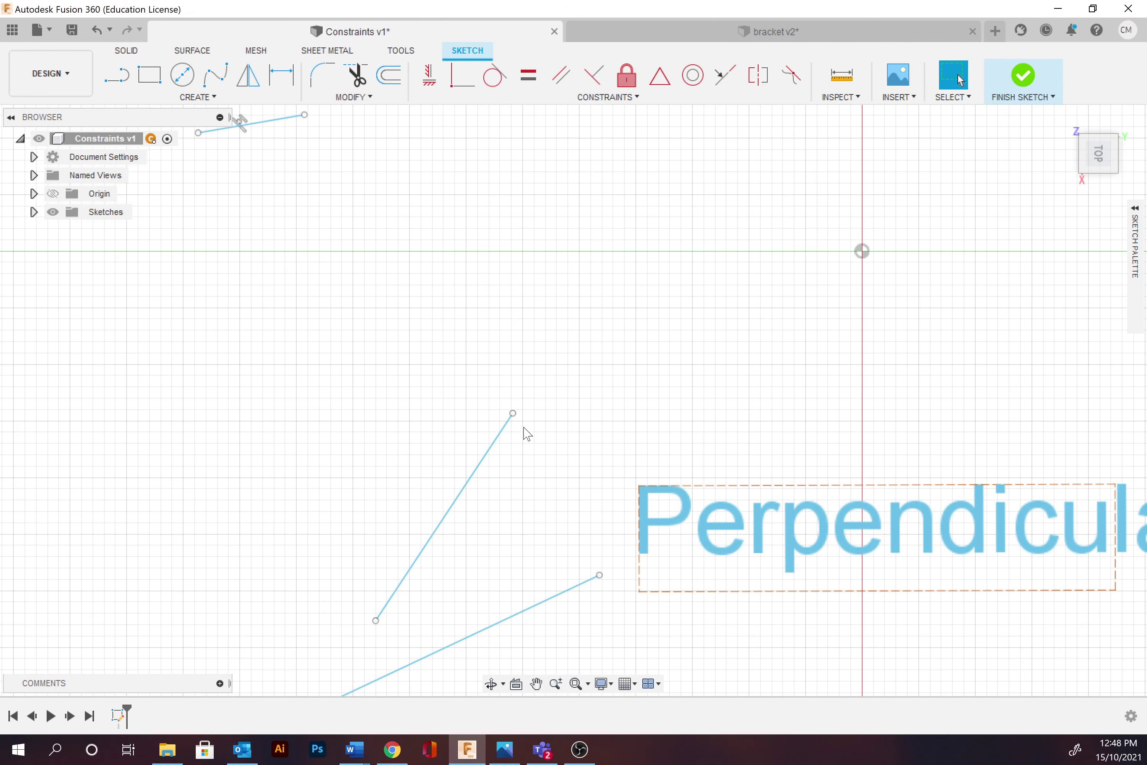
mouse_move(418, 410)
middle_mouse_down()
mouse_move(392, 299)
mouse_move(401, 218)
middle_mouse_up()
scroll(412, 246, "up", 2)
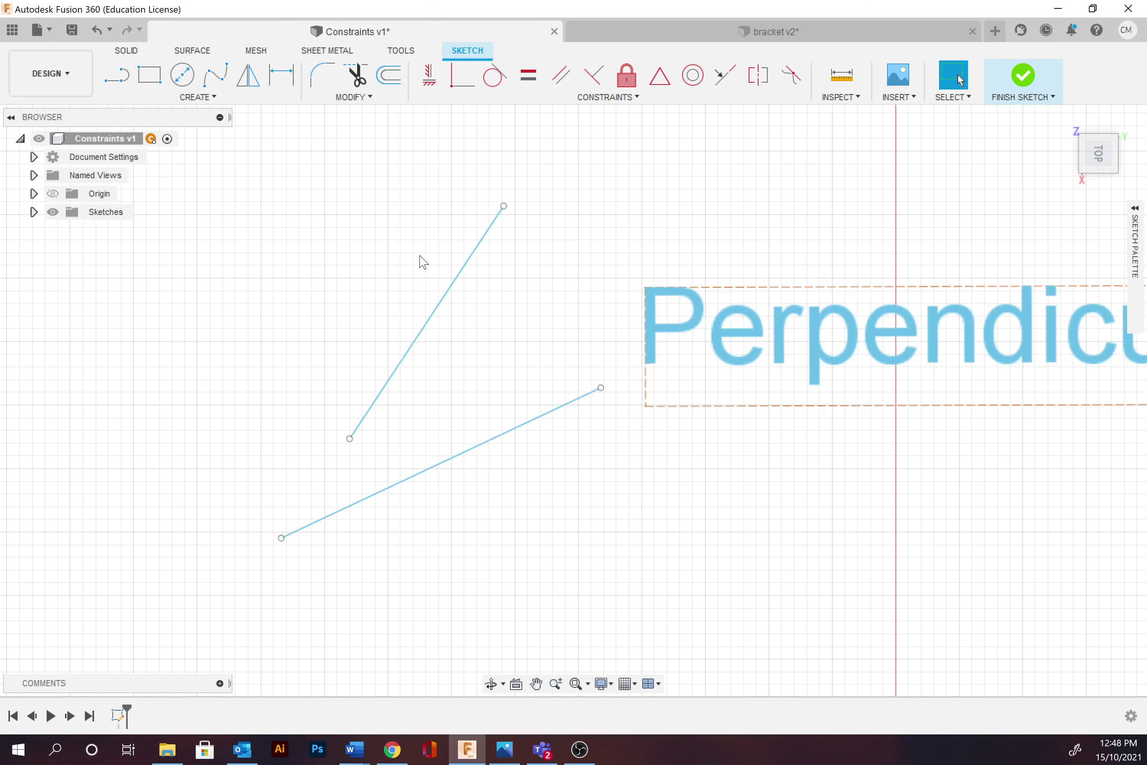
scroll(496, 293, "down", 3)
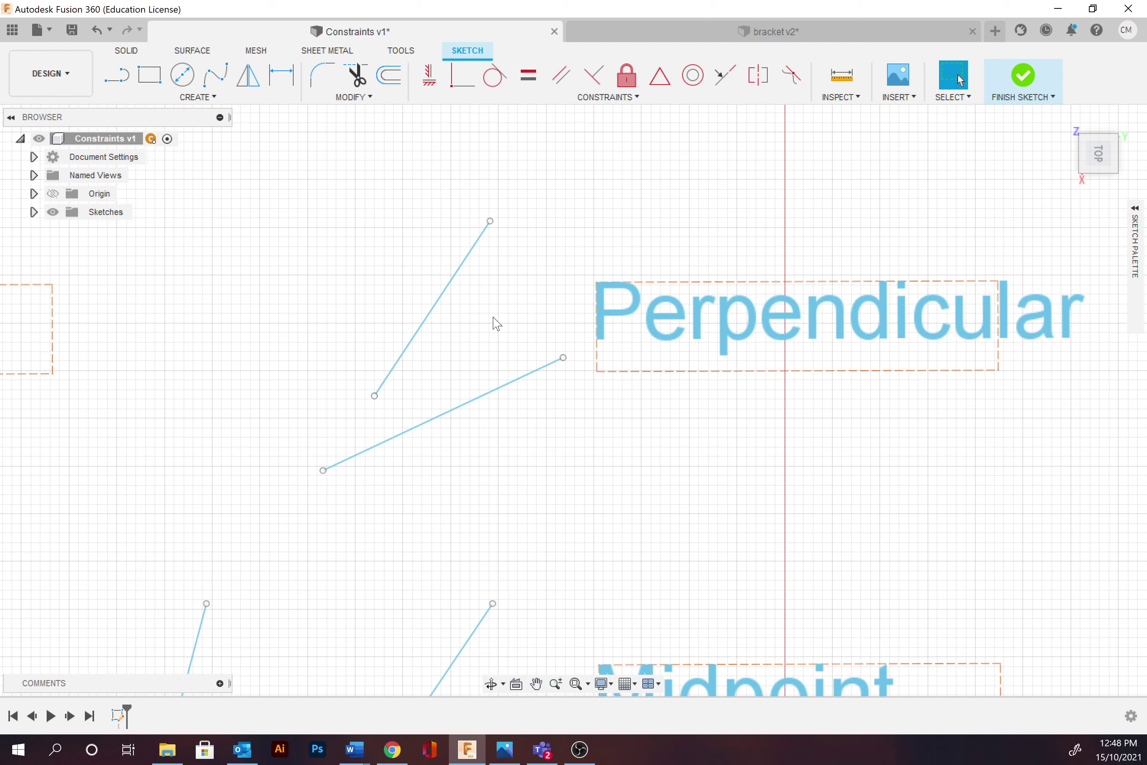
left_click(454, 405)
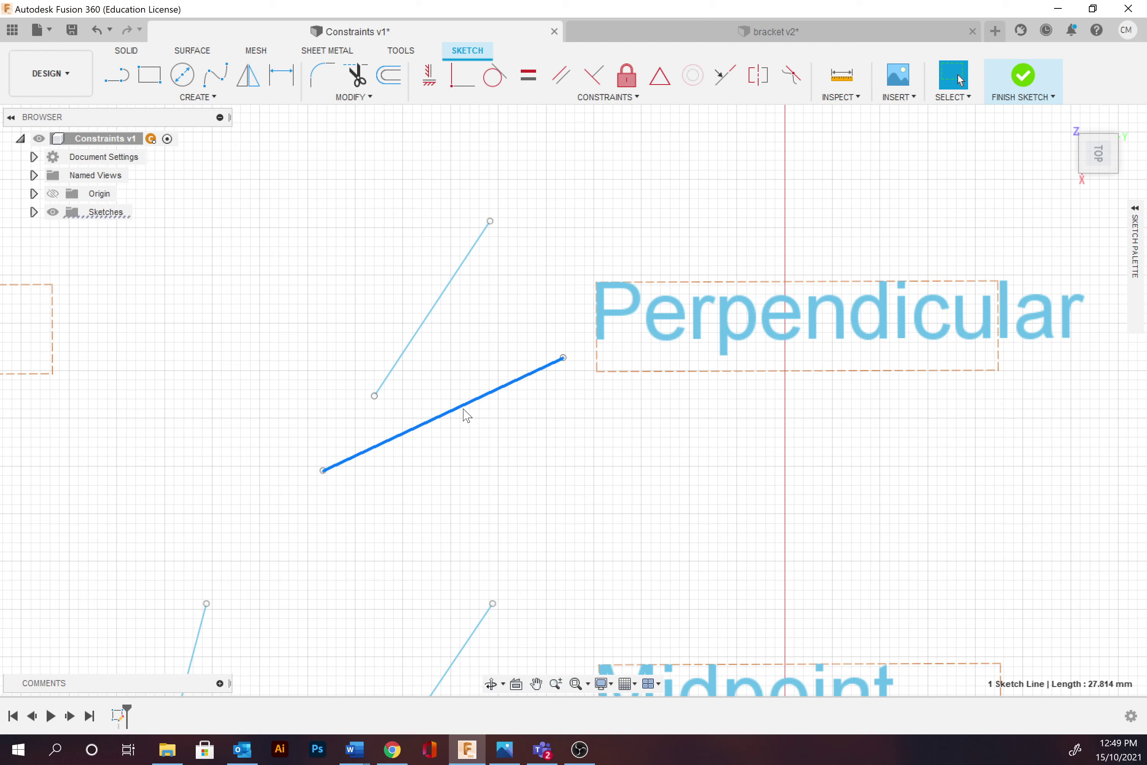
left_click(445, 292)
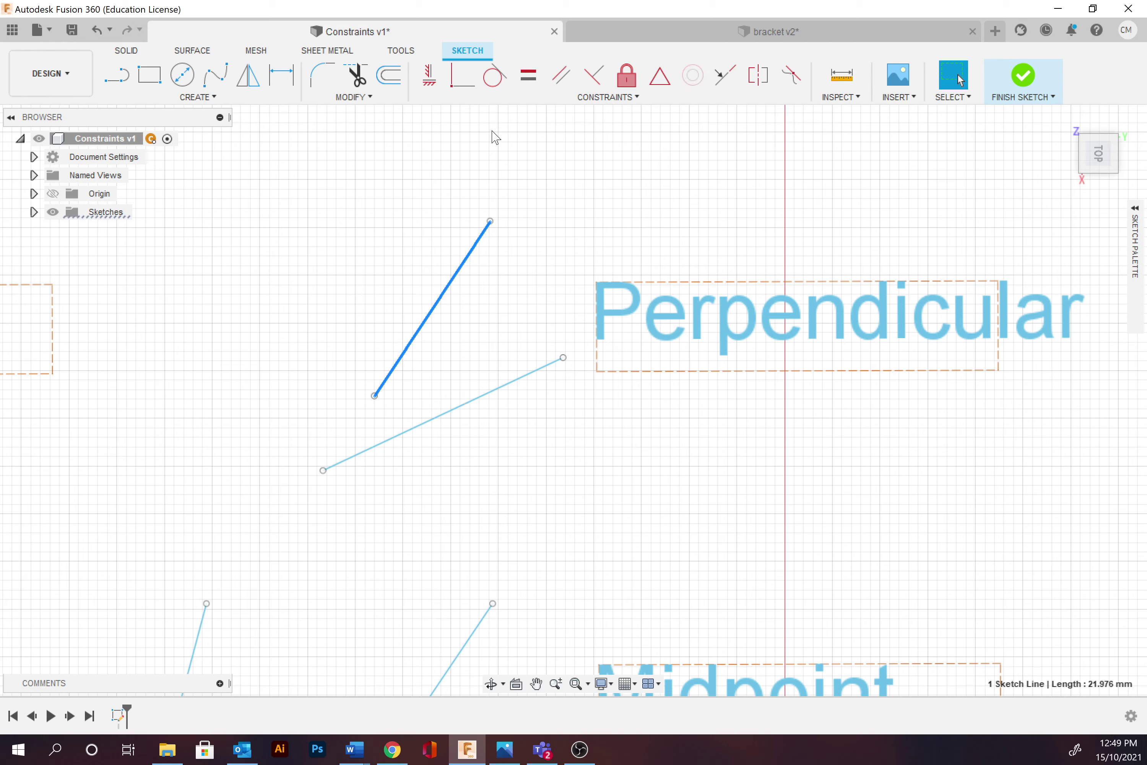
left_click(490, 222)
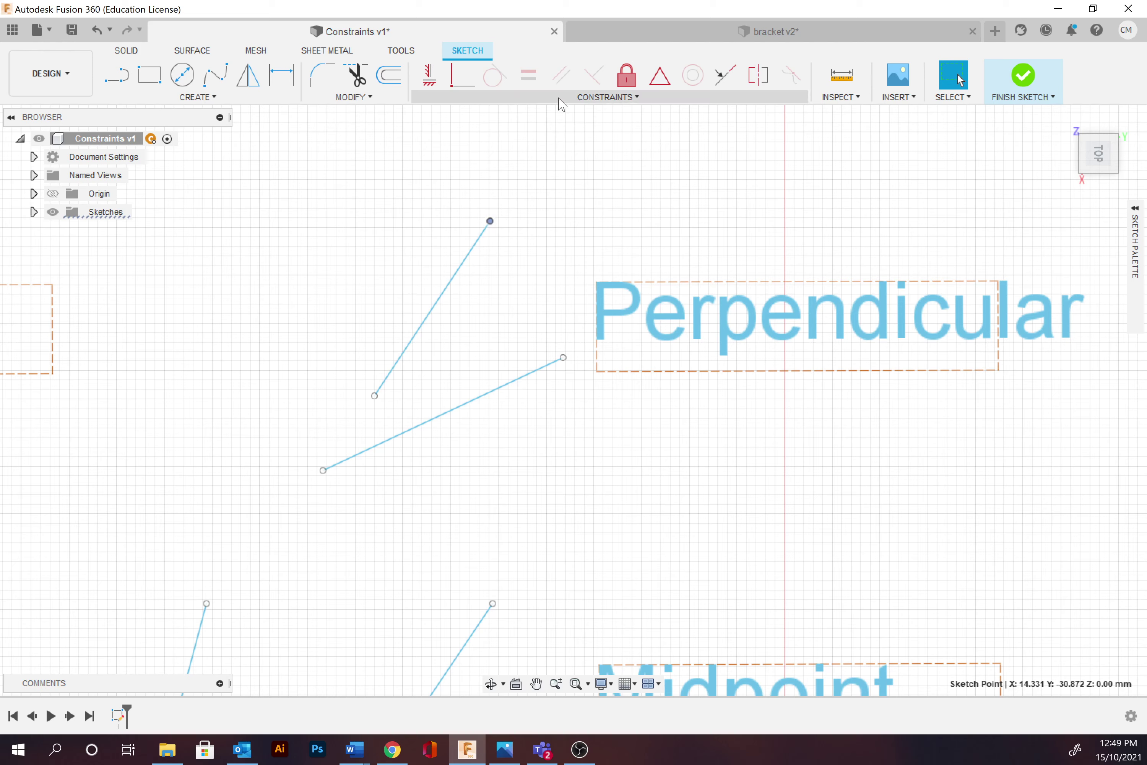
left_click(458, 269)
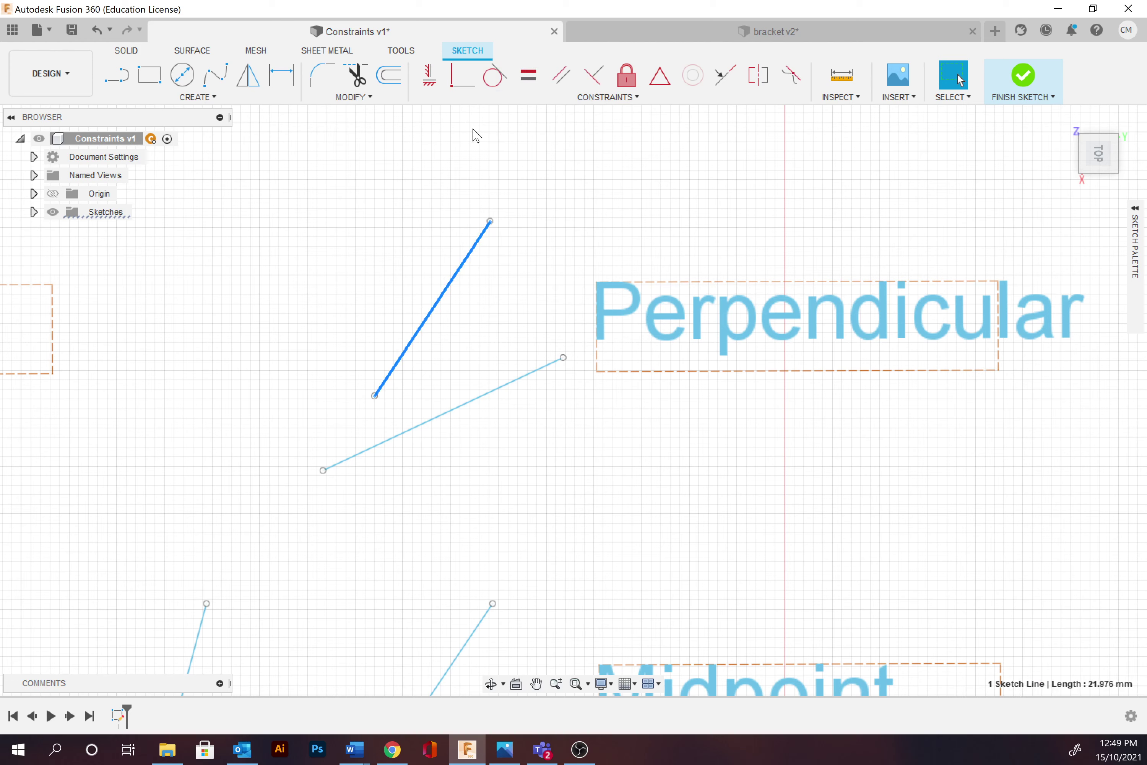
Make the lower line perpendicular to the upper one and drag its end onto it
left_click(592, 77)
left_click(482, 395)
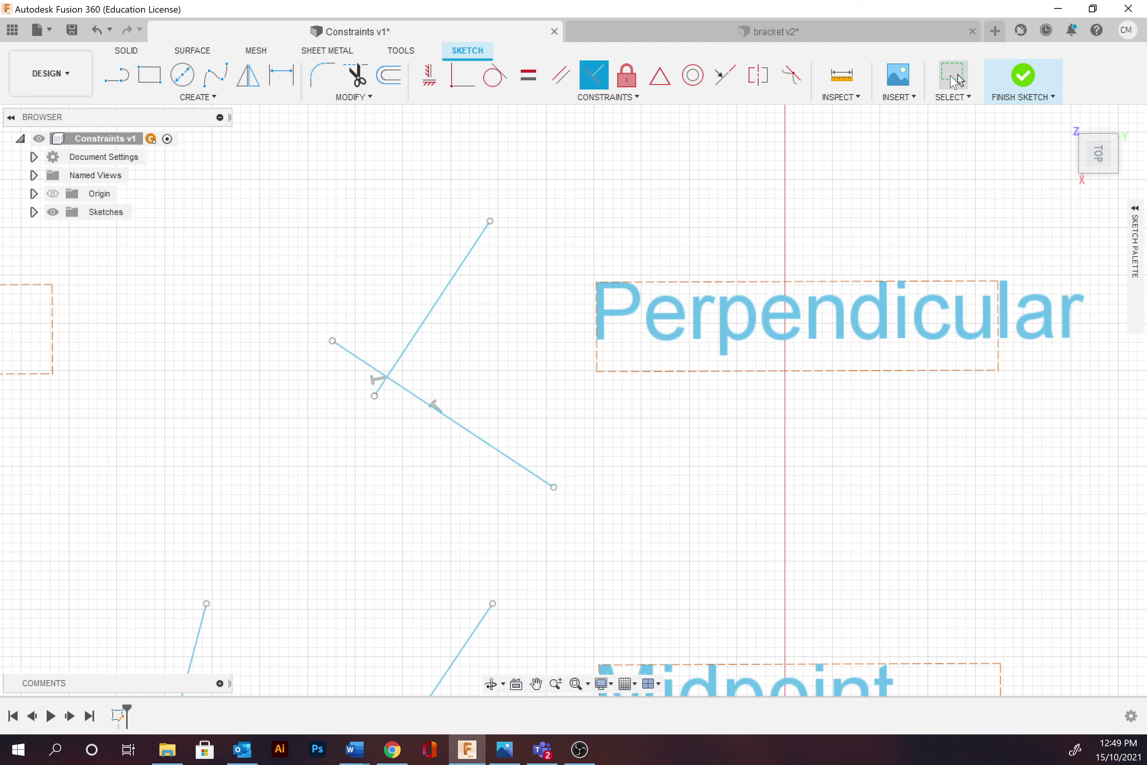
left_click(952, 74)
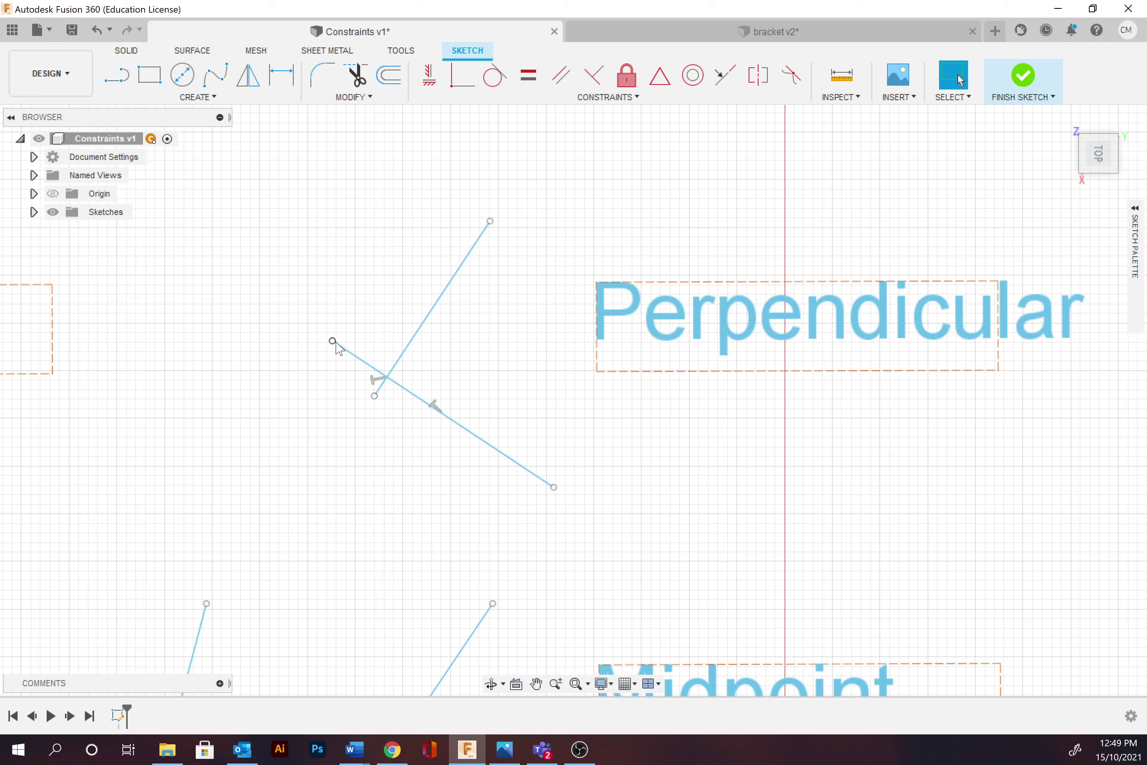
left_click_drag(334, 342, 421, 326)
Apply a midpoint constraint to the first Midpoint pair and pull the long line's lower end up
middle_click_drag(492, 471, 443, 289)
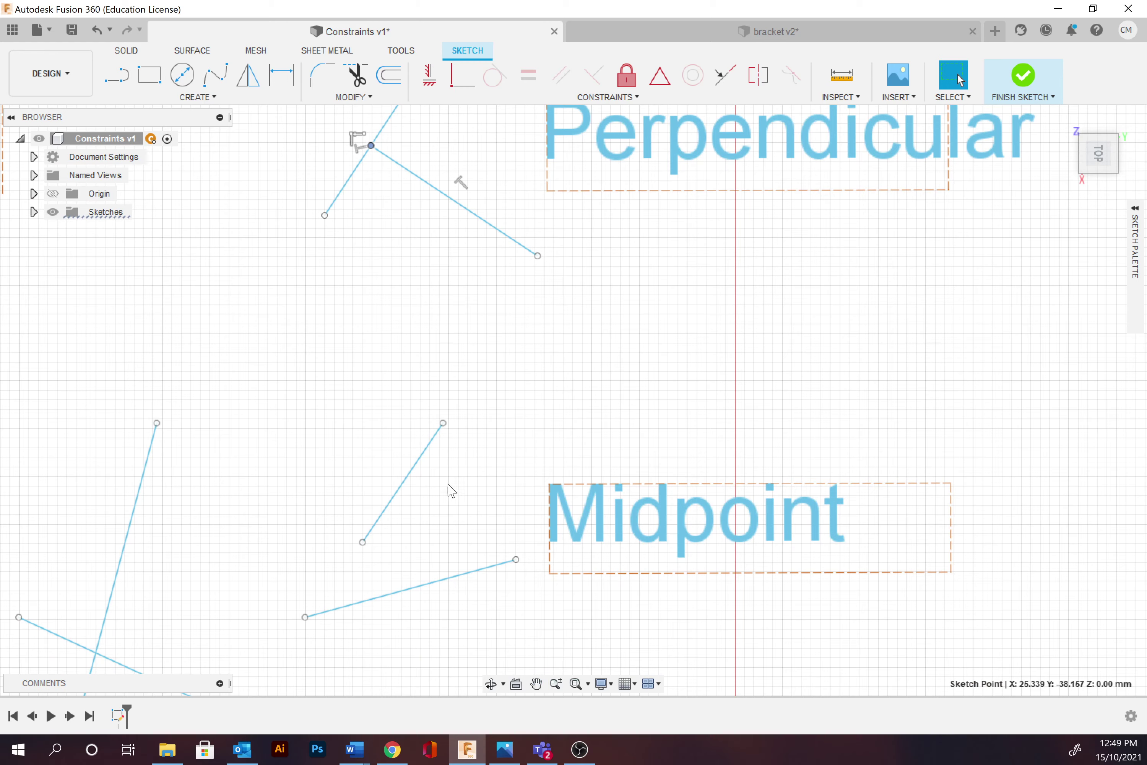
mouse_move(324, 525)
middle_mouse_down()
mouse_move(528, 400)
mouse_move(516, 381)
mouse_move(481, 378)
middle_mouse_up()
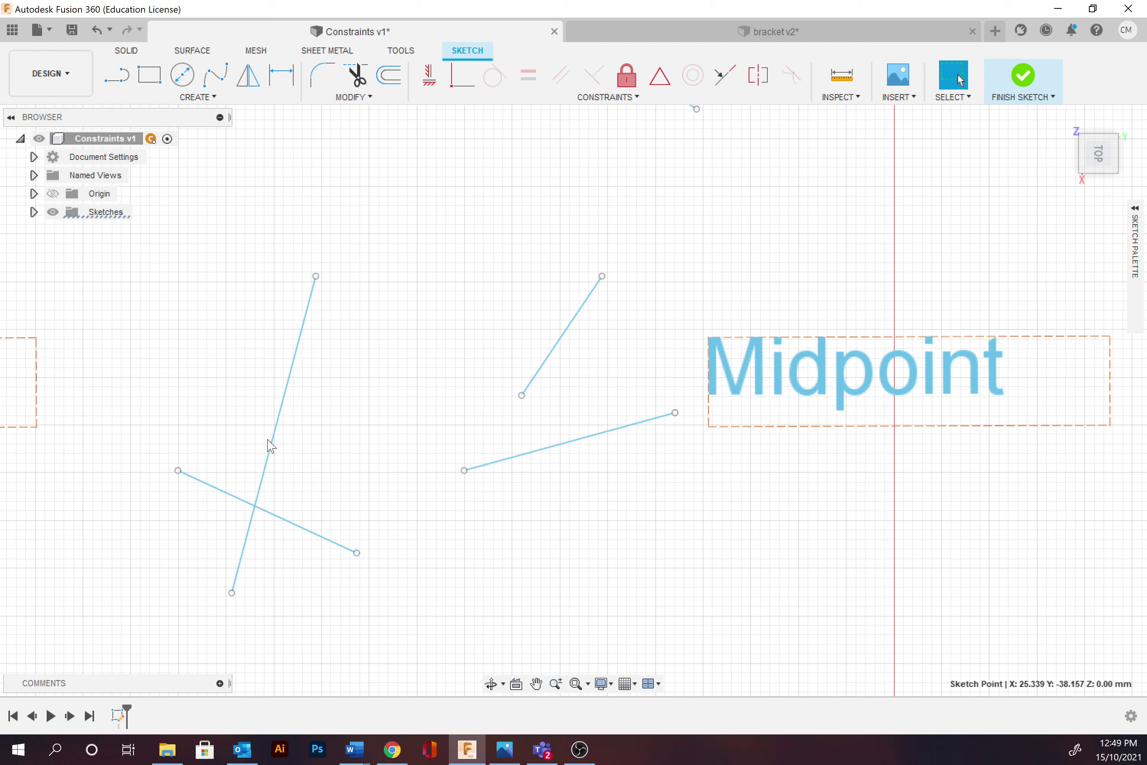
left_click(271, 446)
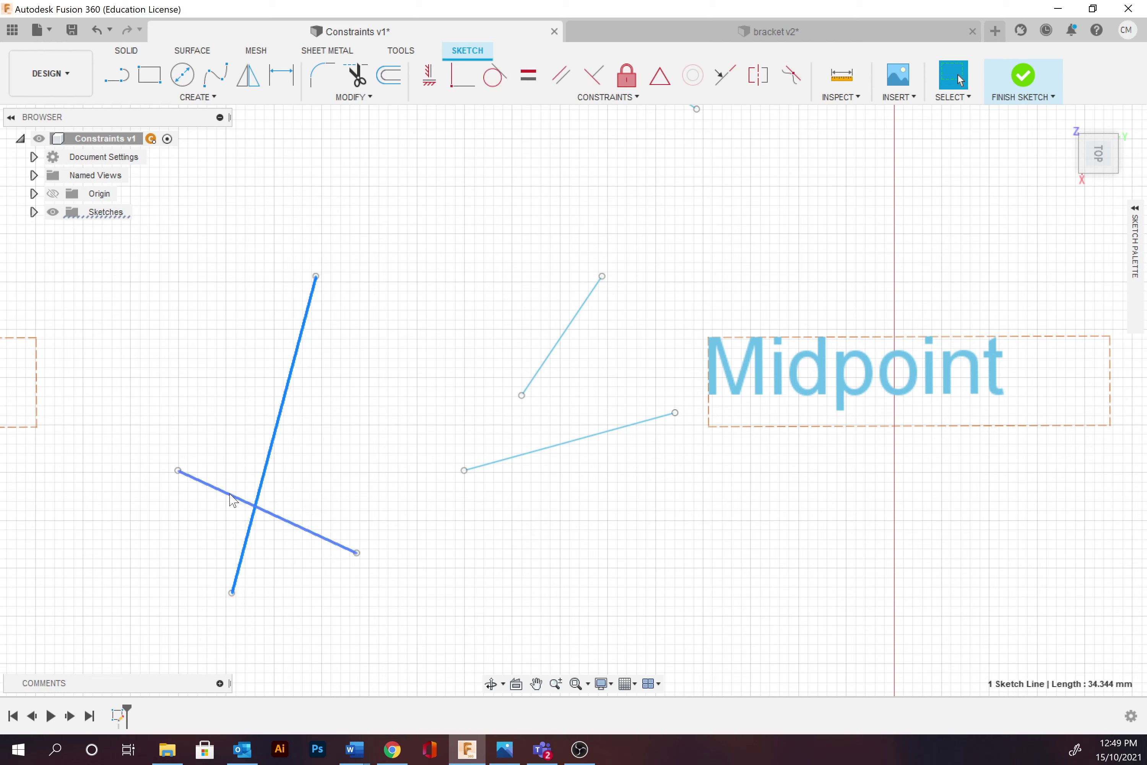
left_click(233, 499)
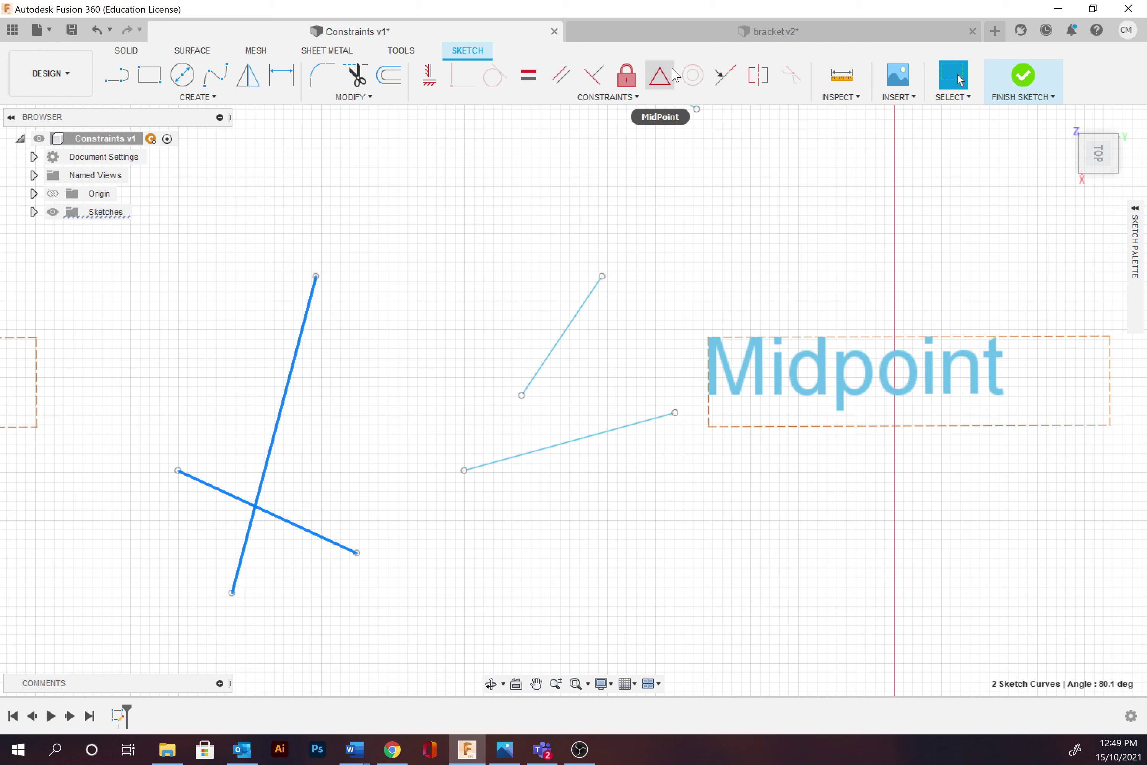
left_click(656, 83)
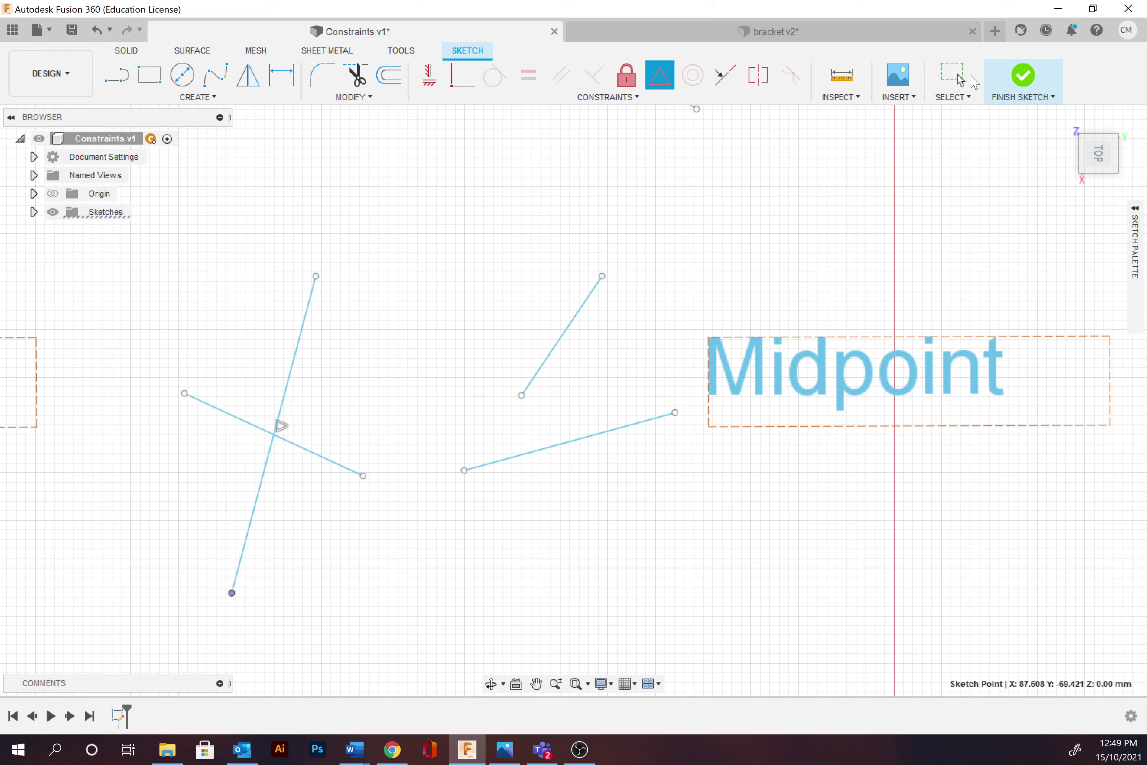
left_click(953, 77)
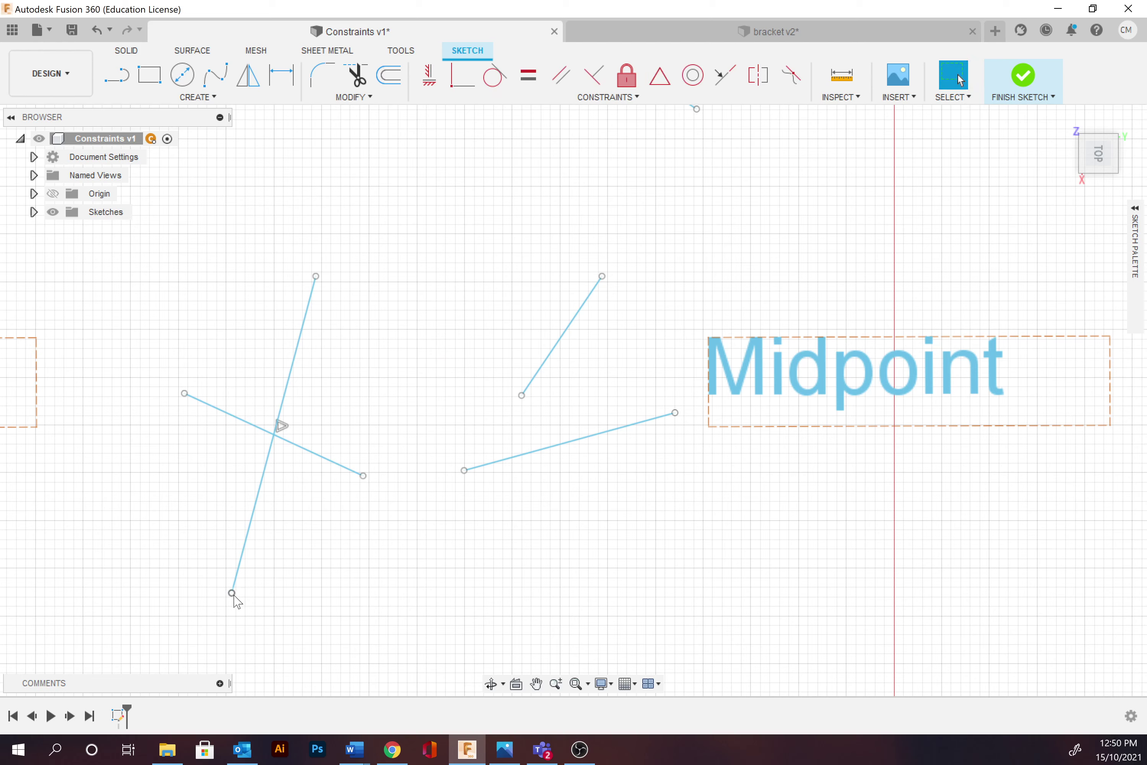
left_click_drag(231, 592, 235, 561)
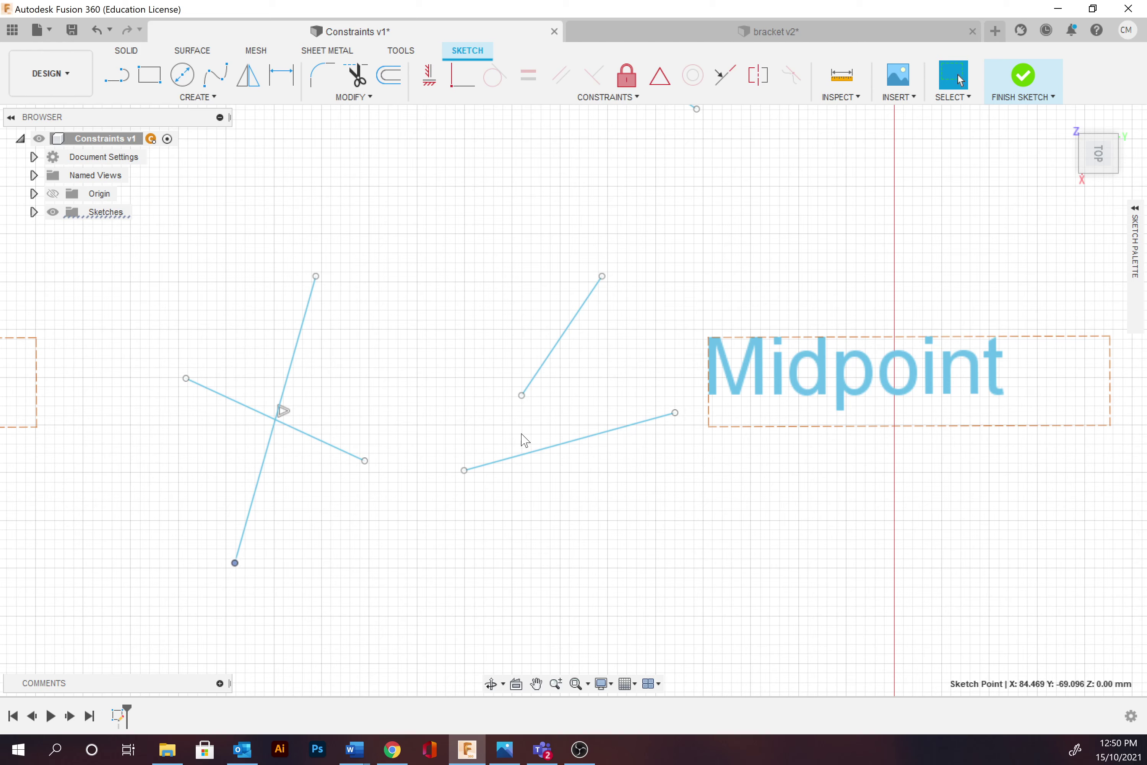
Hold the short line's lower endpoint at the long lower line's midpoint and pivot it to test
left_click(522, 394)
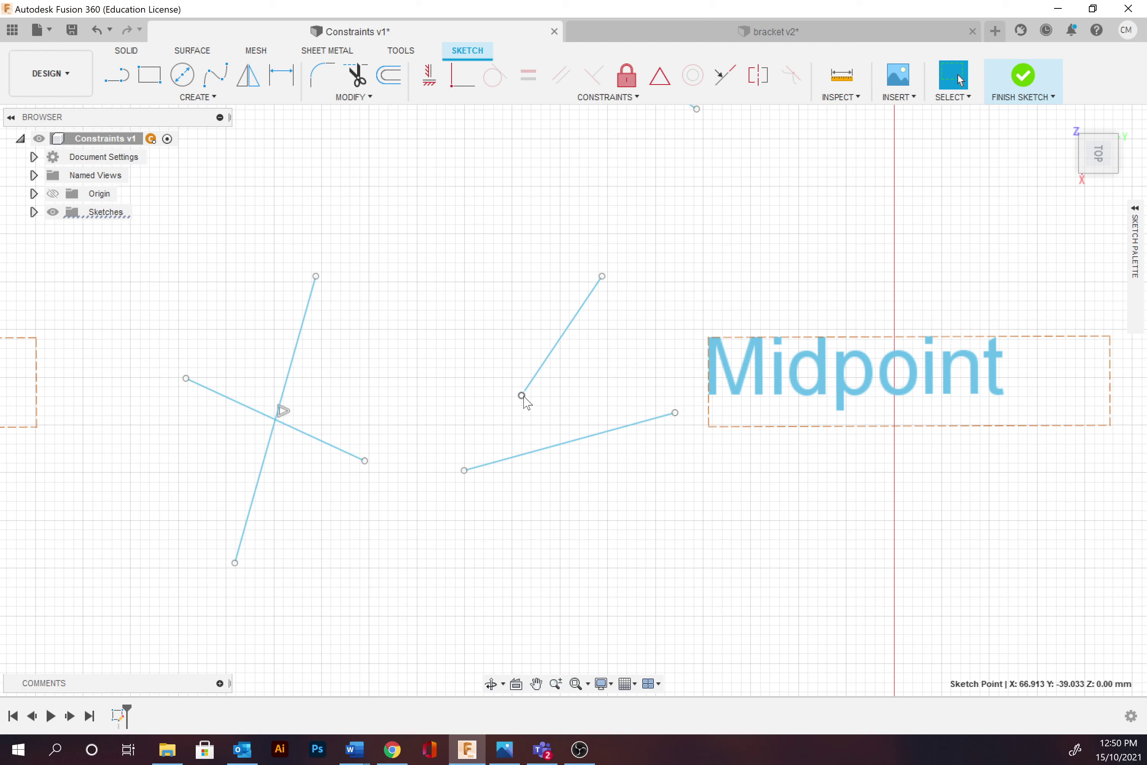
left_click(659, 75)
left_click(604, 437)
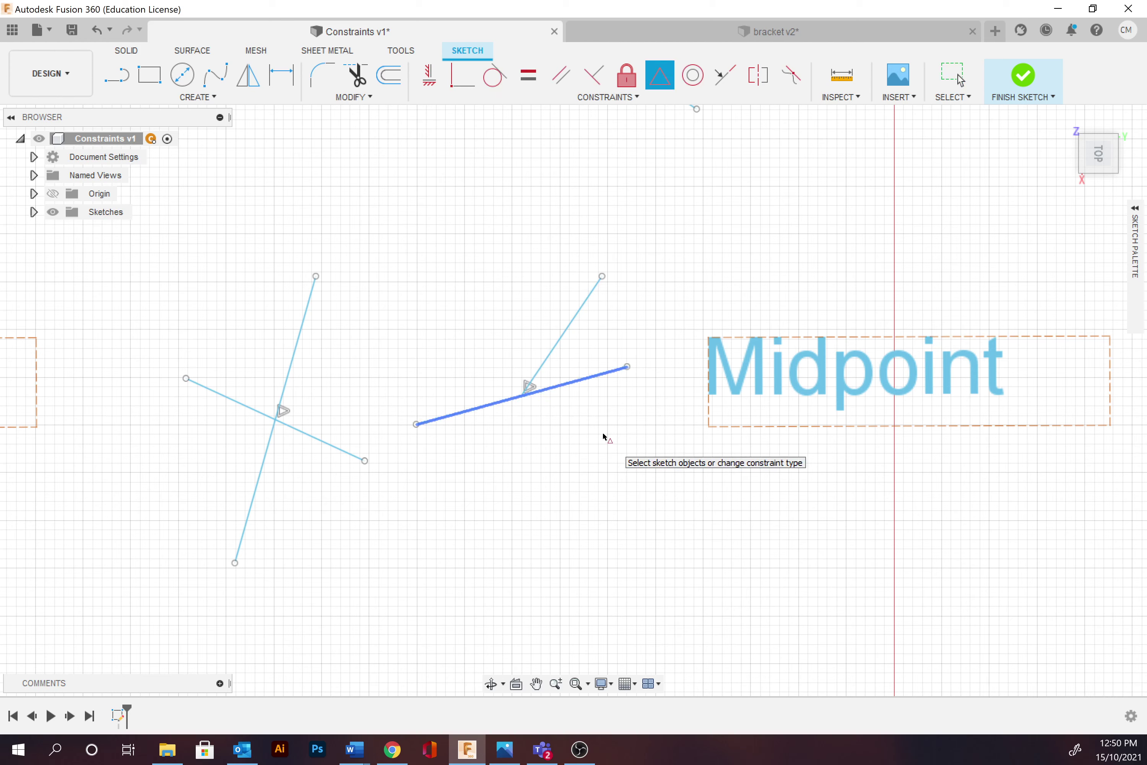
left_click(943, 91)
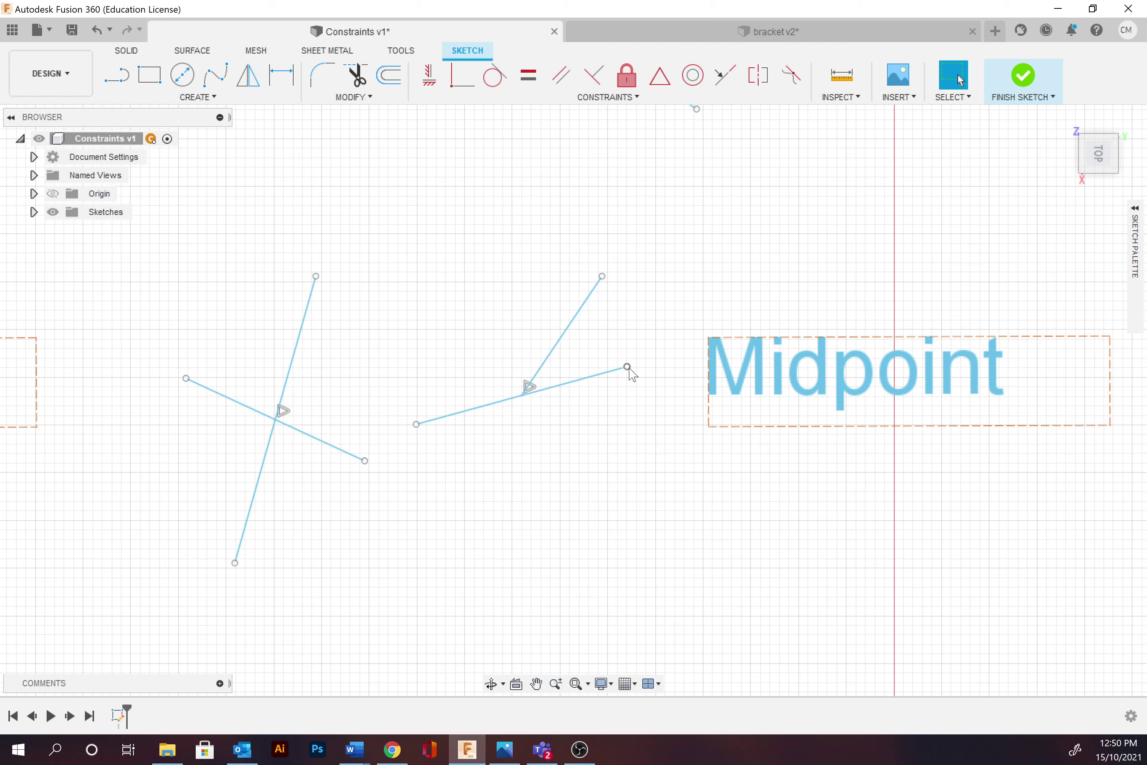
left_click_drag(627, 367, 496, 413)
scroll(743, 454, "down", 5)
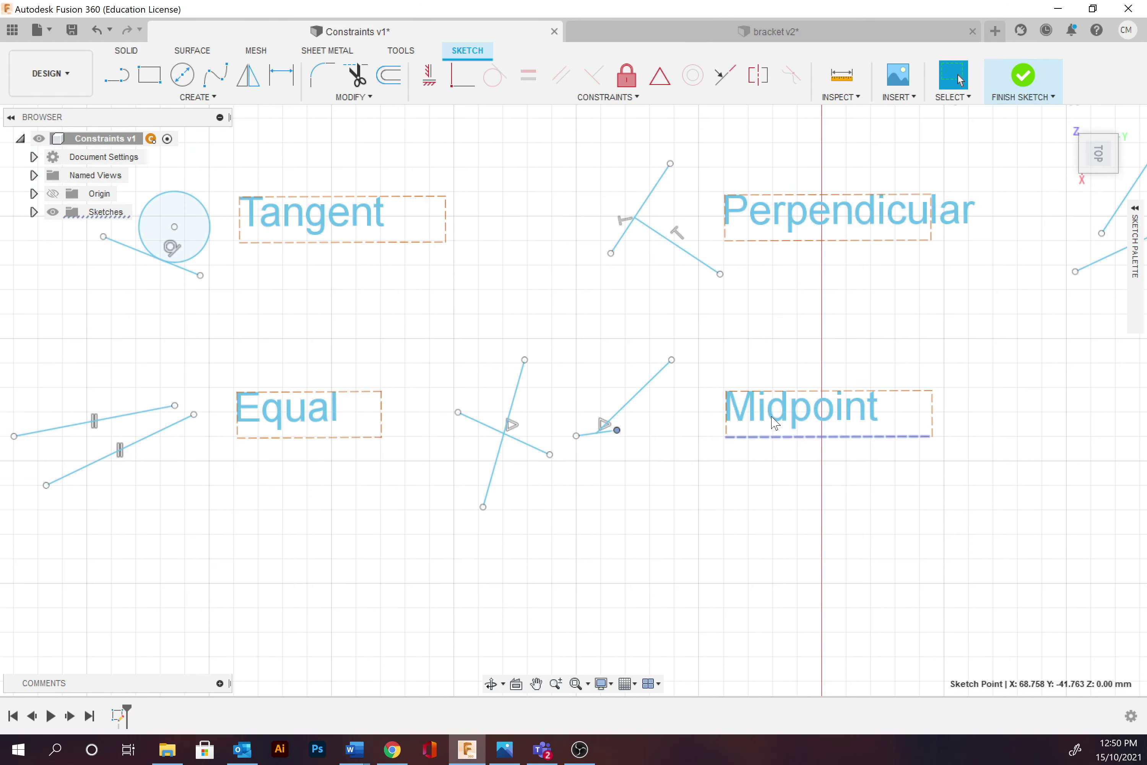
Select the Concentric example's arc and circle and make them concentric
middle_click_drag(850, 343, 464, 476)
mouse_move(661, 293)
middle_mouse_down()
mouse_move(638, 336)
mouse_move(674, 310)
mouse_move(595, 410)
middle_mouse_up()
scroll(802, 323, "up", 5)
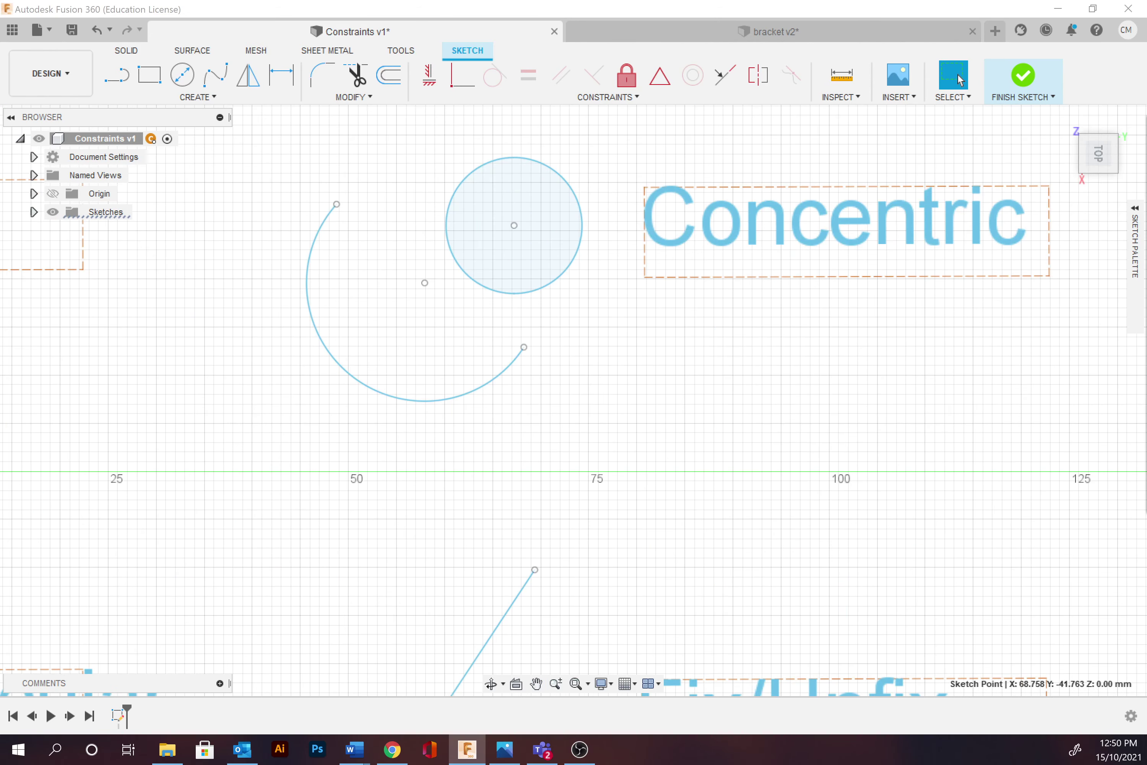
key("alt+Tab")
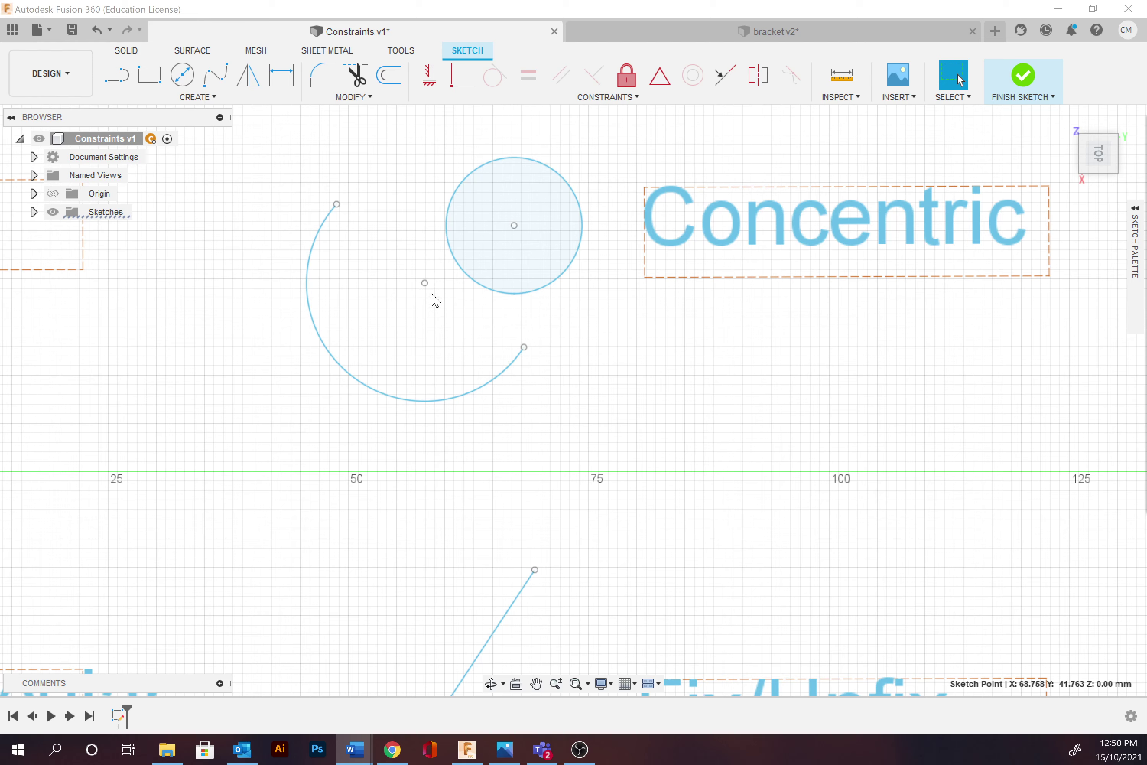
left_click(425, 284)
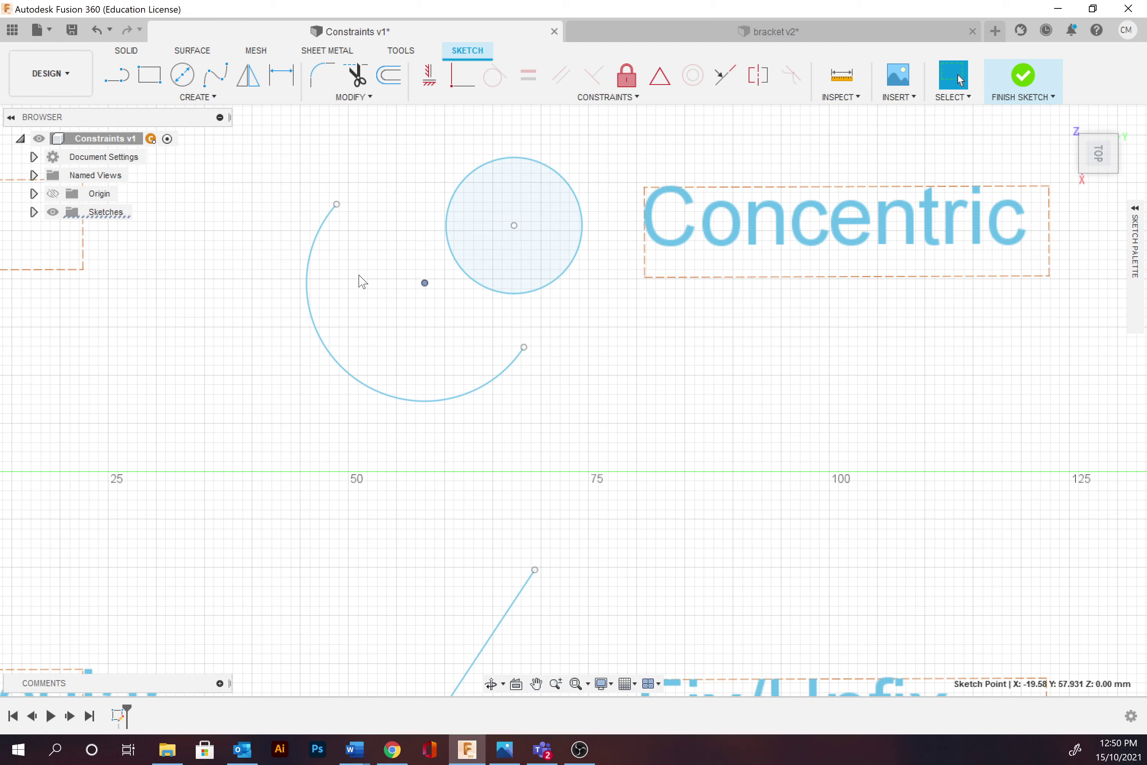
left_click(514, 226)
left_click(530, 159)
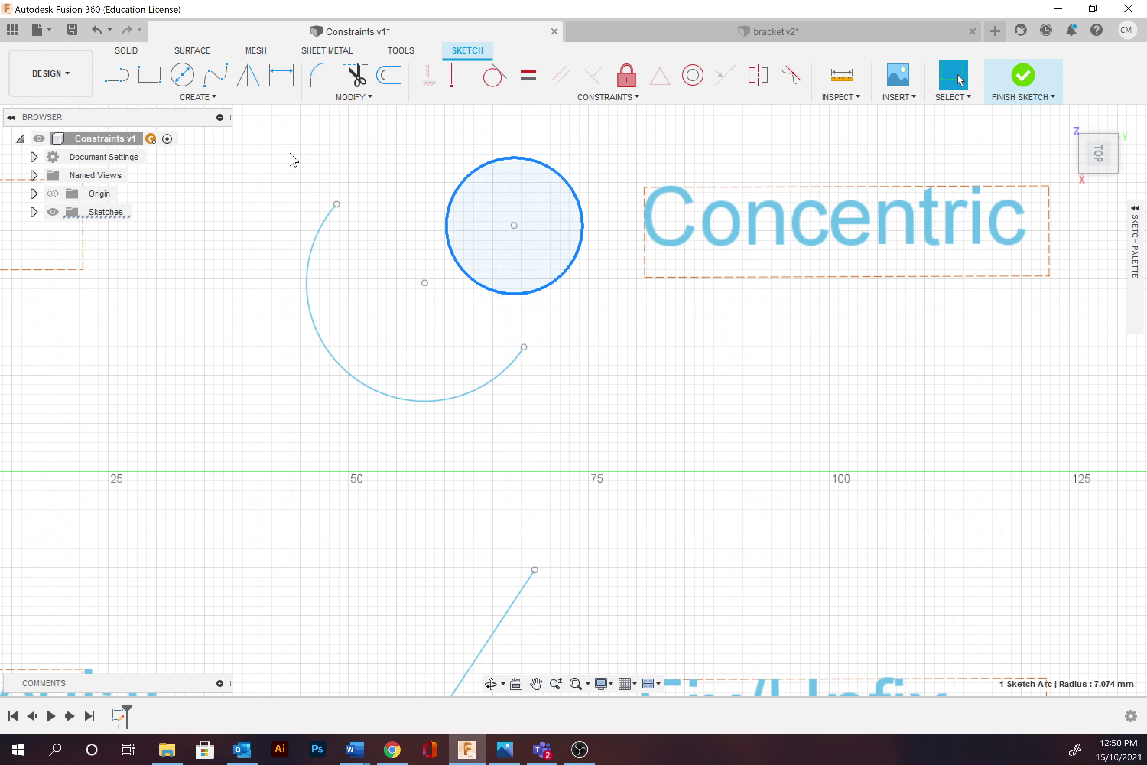
left_click(325, 236)
left_click(468, 179, "shift")
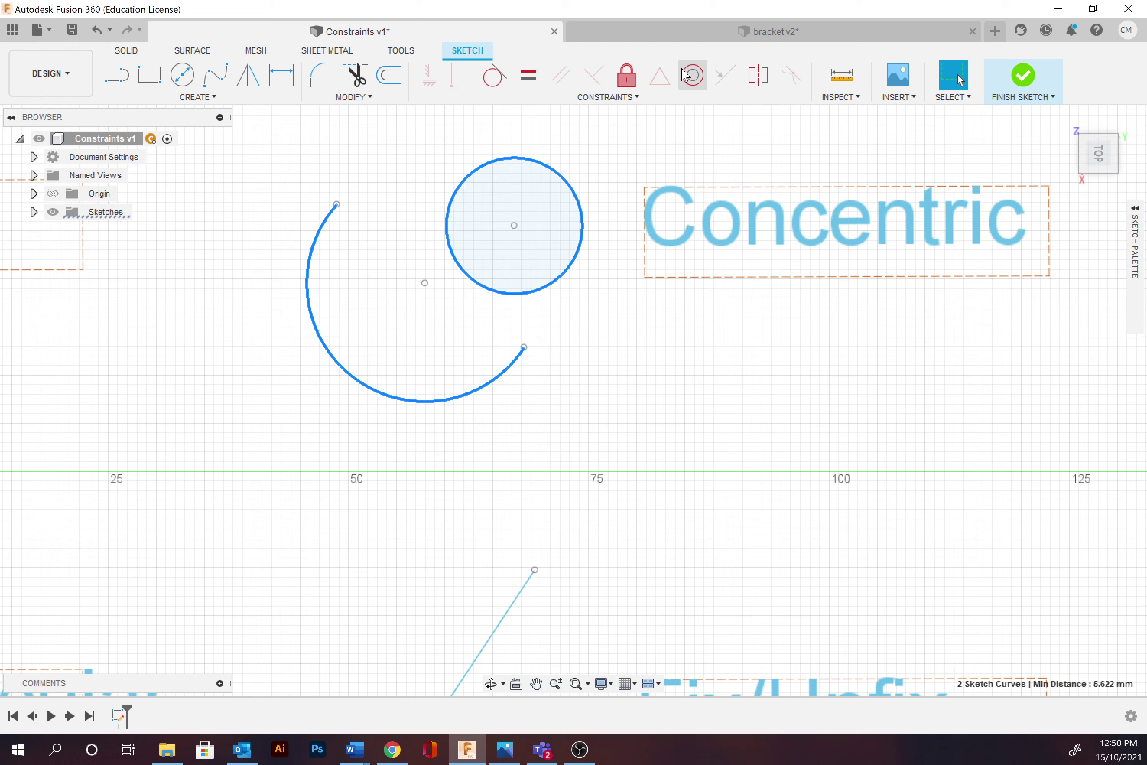
left_click(692, 76)
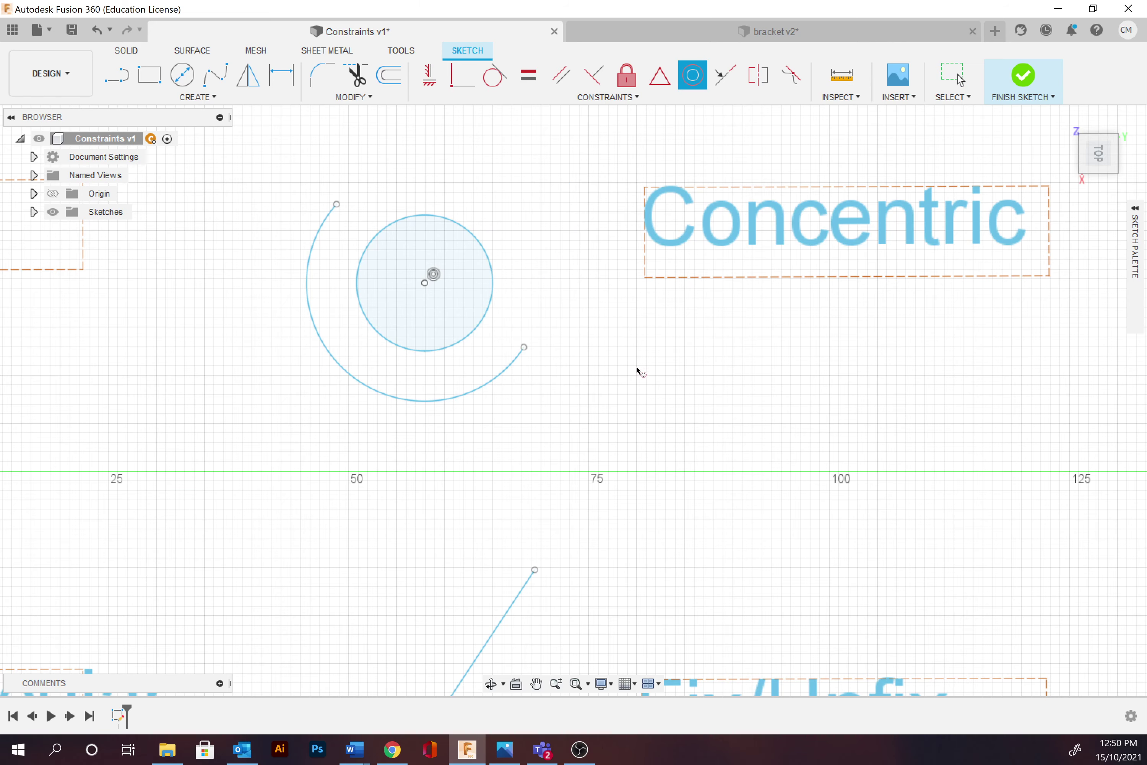
Pan the view to show the two Fix/Unfix practice lines
scroll(650, 380, "down", 1)
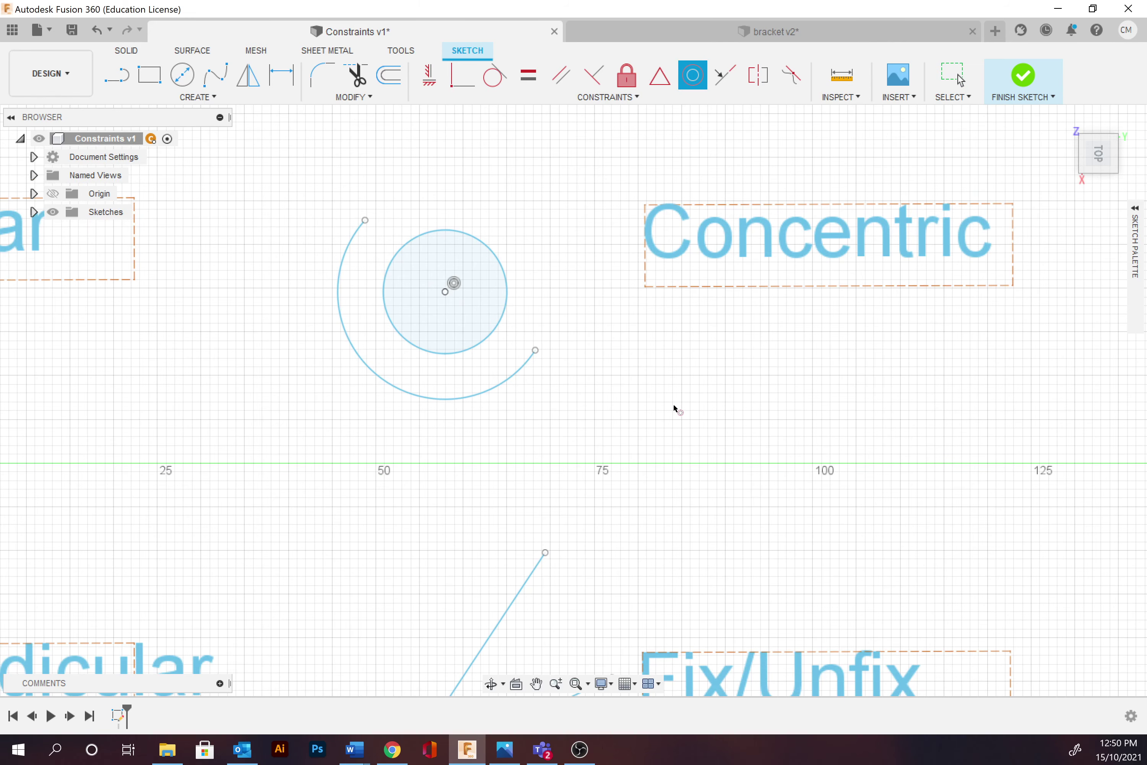
key("Escape")
middle_click_drag(675, 408, 623, 173)
key("Return")
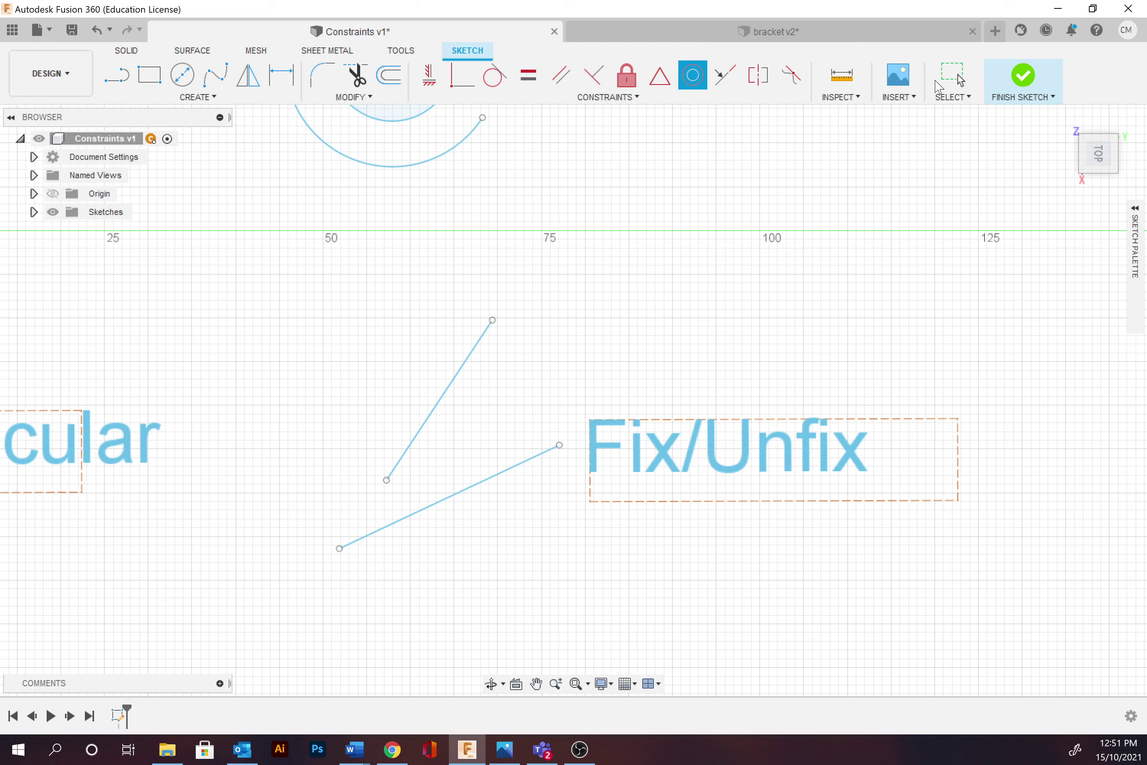
Shift the upper line's lower endpoint right, then fix it together with the lower line
left_click(943, 85)
left_click(456, 376)
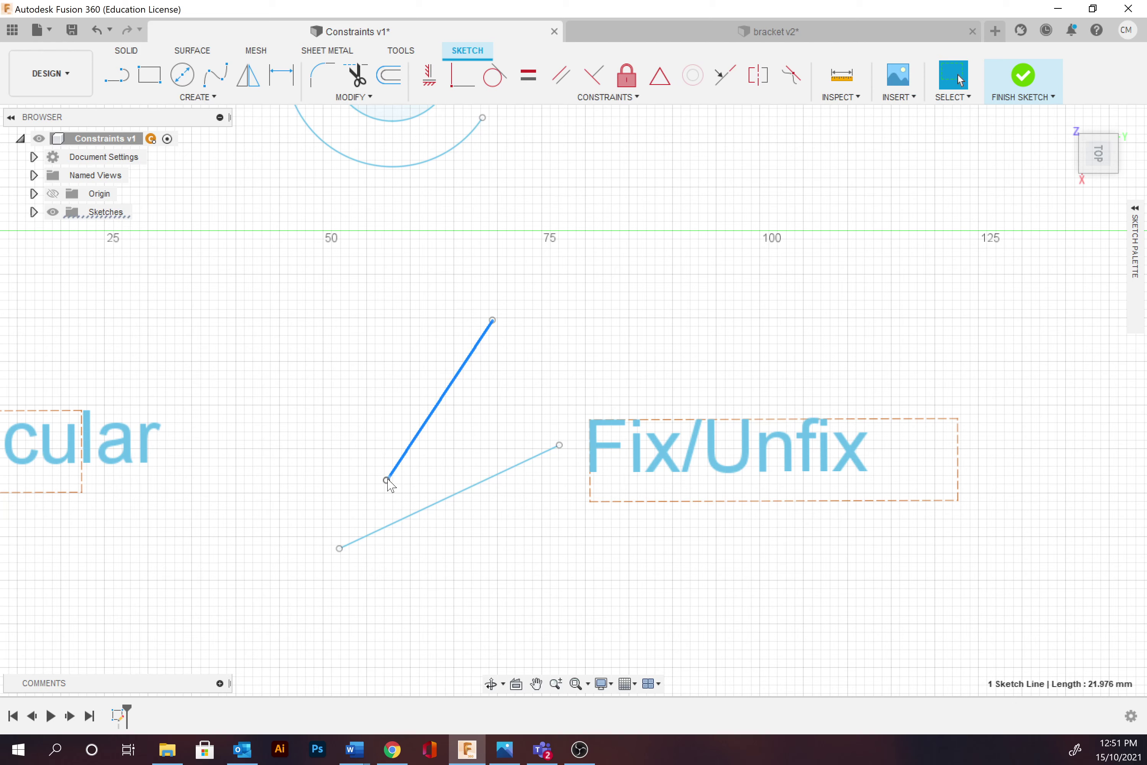
left_click_drag(387, 480, 421, 488)
left_click(423, 514)
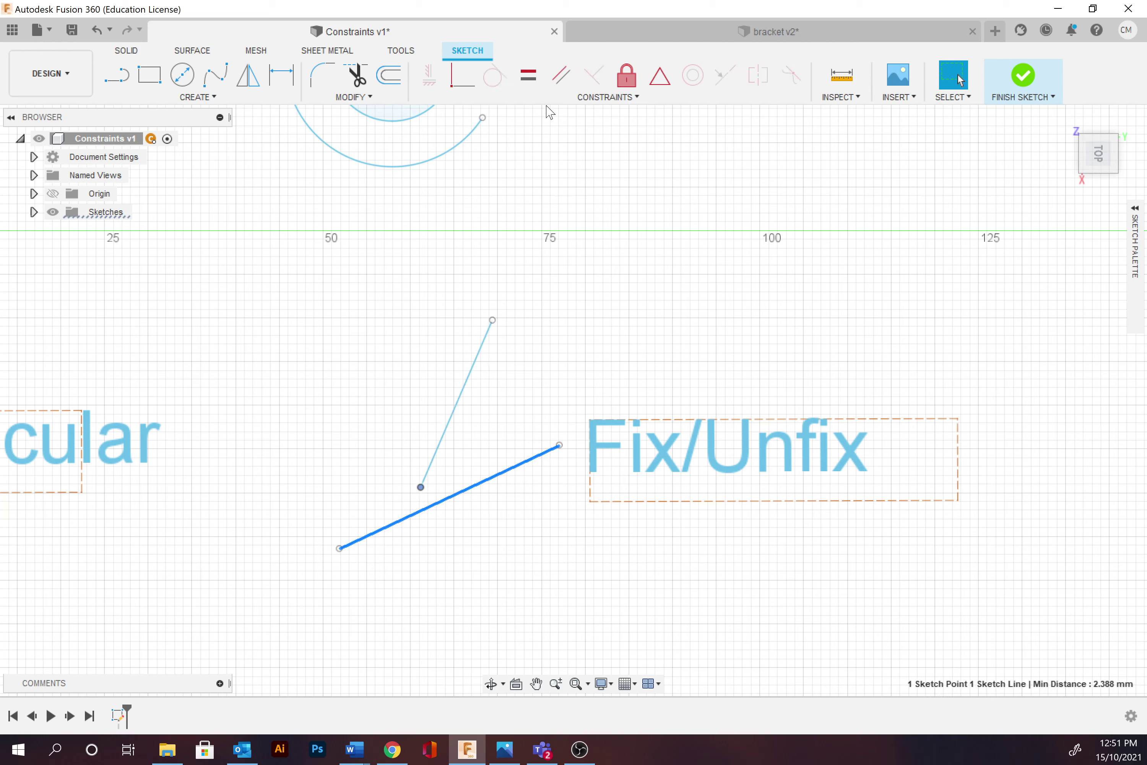
left_click(634, 81)
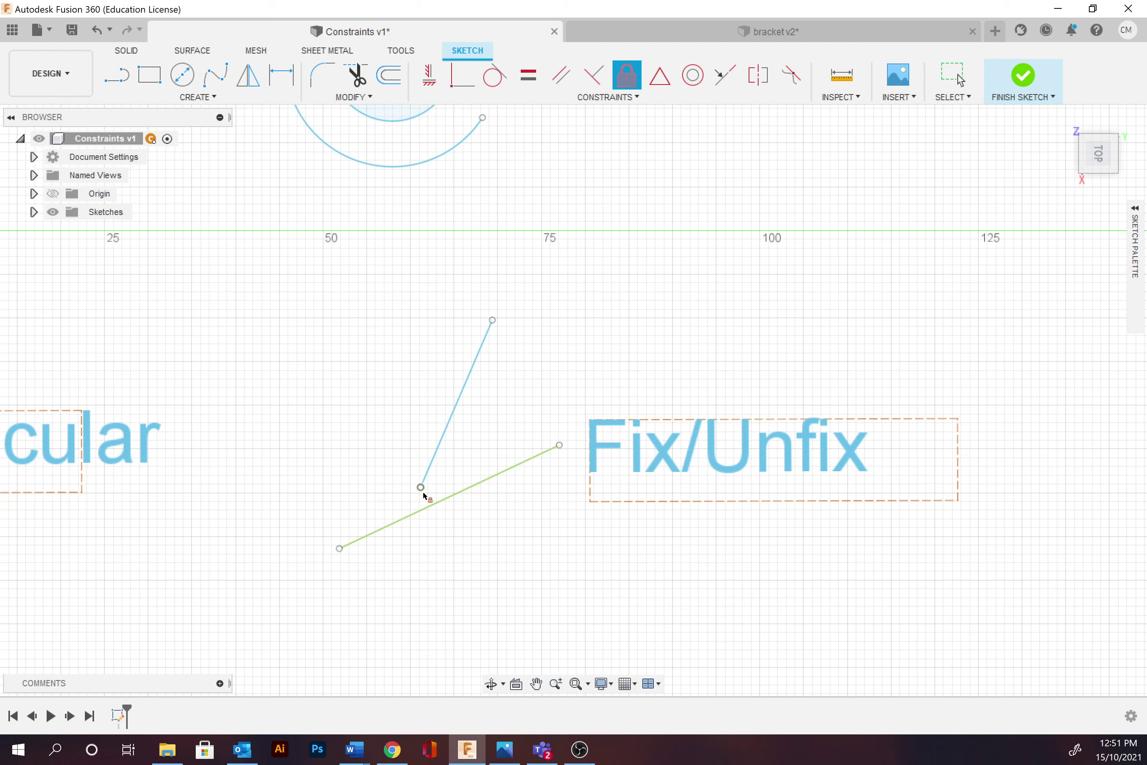
Swing the blue line's free upper end to the left to check it pivots about the fixed endpoint
left_click(955, 73)
left_click(493, 320)
key("m")
left_click(952, 75)
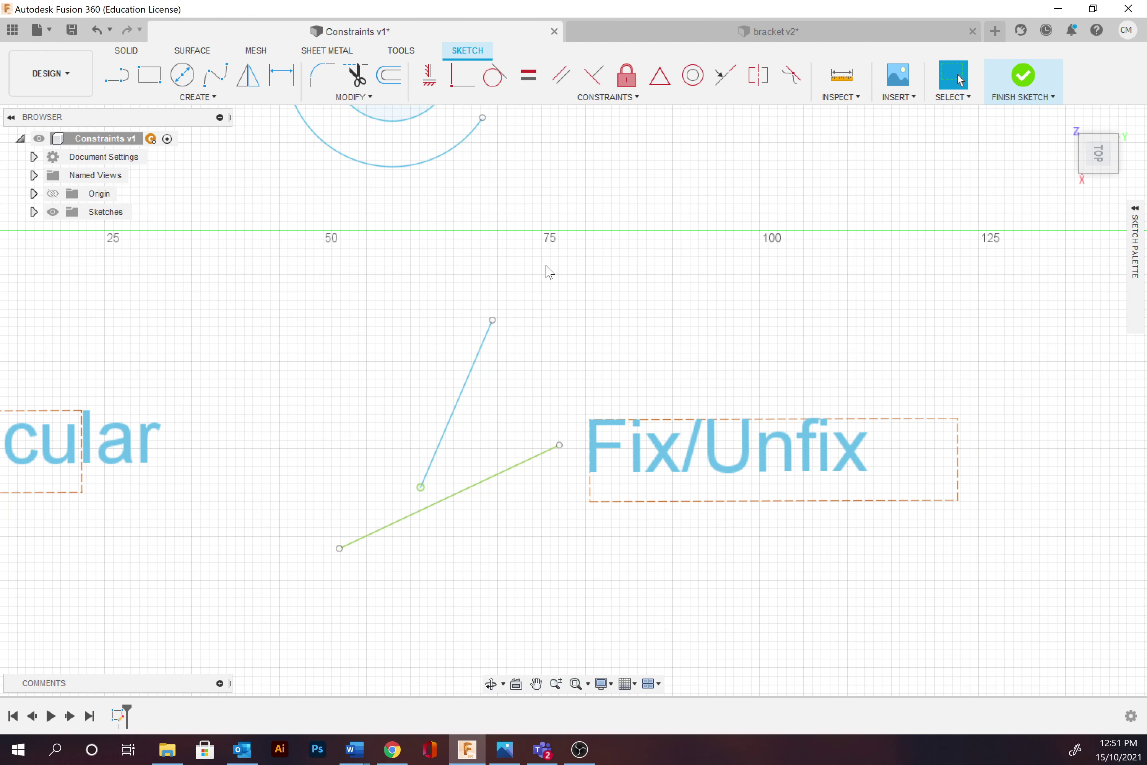
left_click_drag(491, 321, 358, 345)
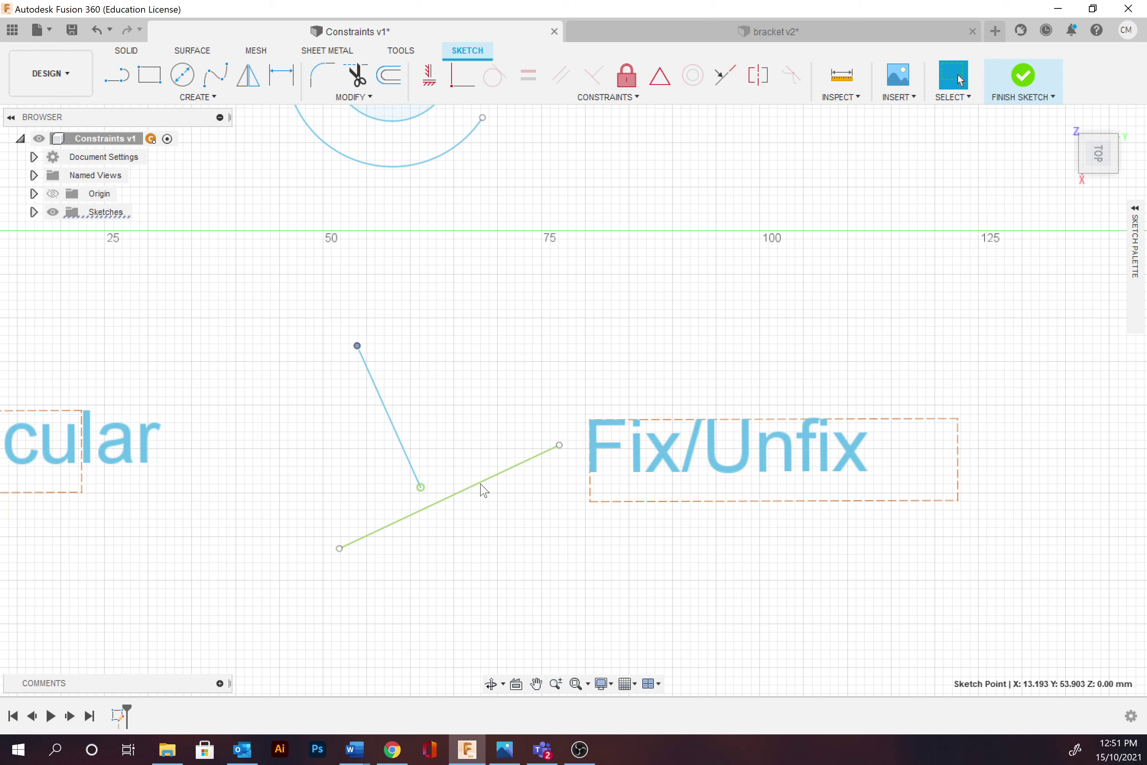
left_click(512, 465)
left_click(509, 458)
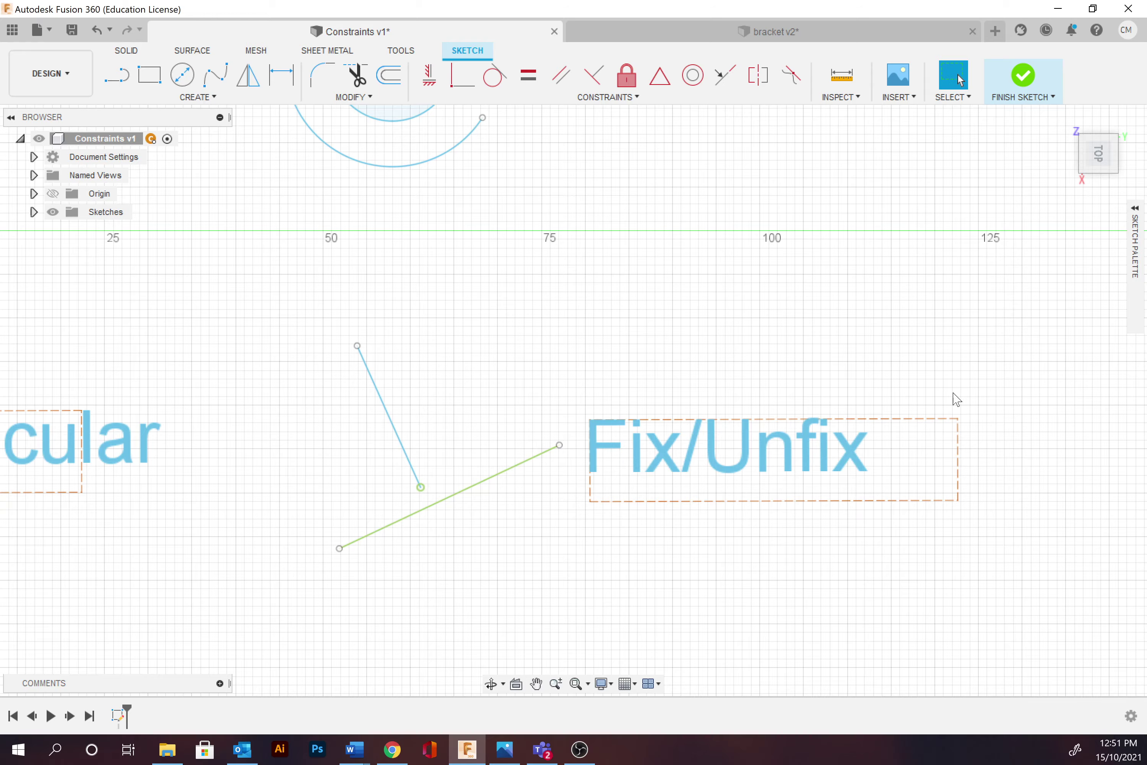
Zoom out and pan until every example from Horizontal/Vertical to Fix/Unfix fits the window
scroll(645, 354, "down", 5)
left_click(518, 341)
middle_click_drag(514, 333, 781, 435)
scroll(782, 437, "down", 1)
scroll(782, 432, "down", 1)
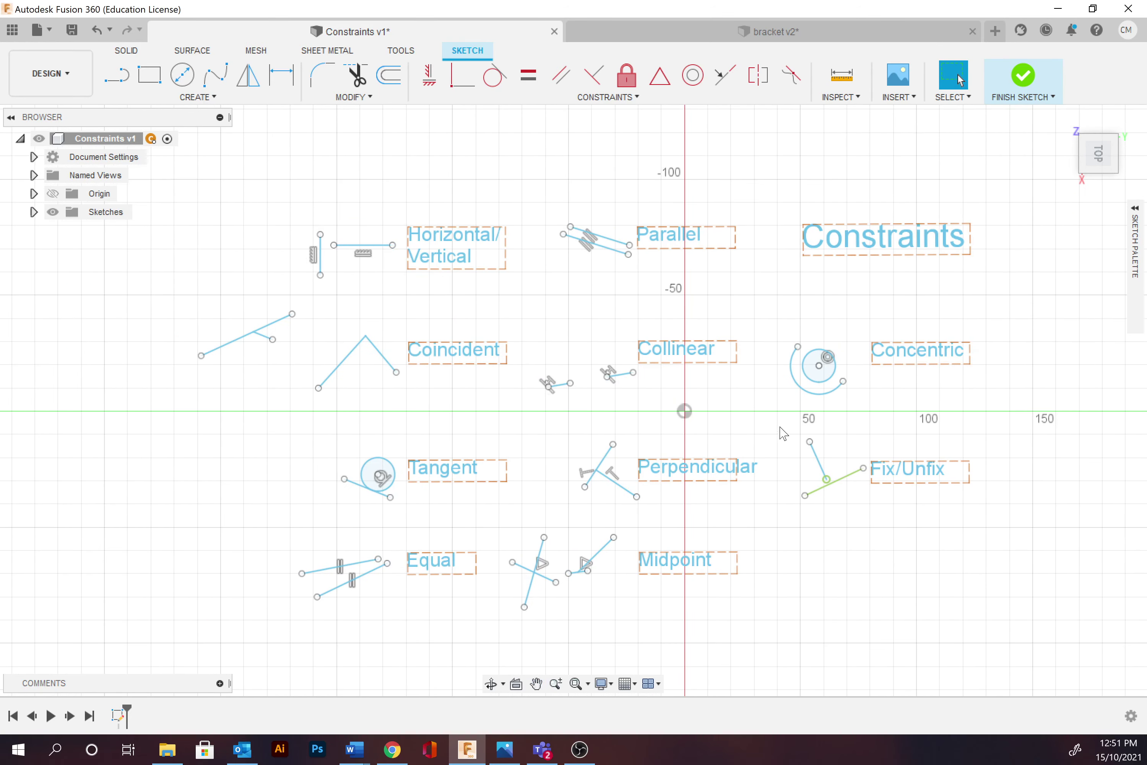
scroll(736, 367, "up", 2)
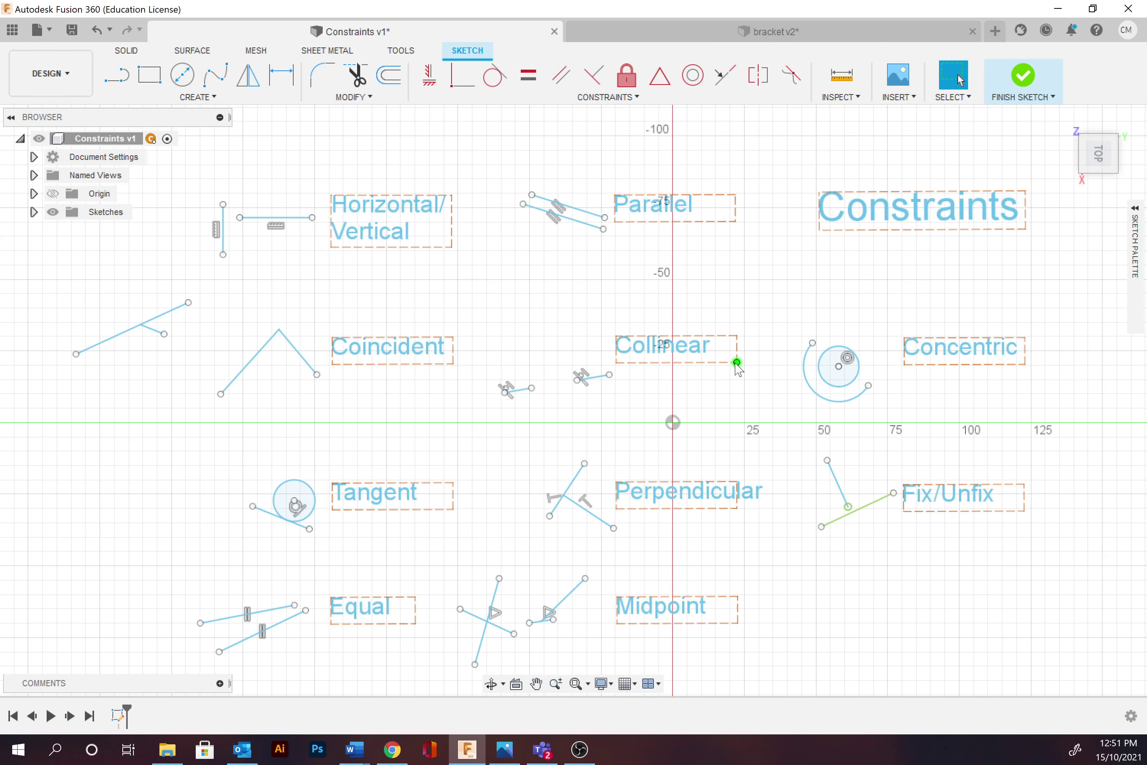
middle_click_drag(750, 401, 766, 371)
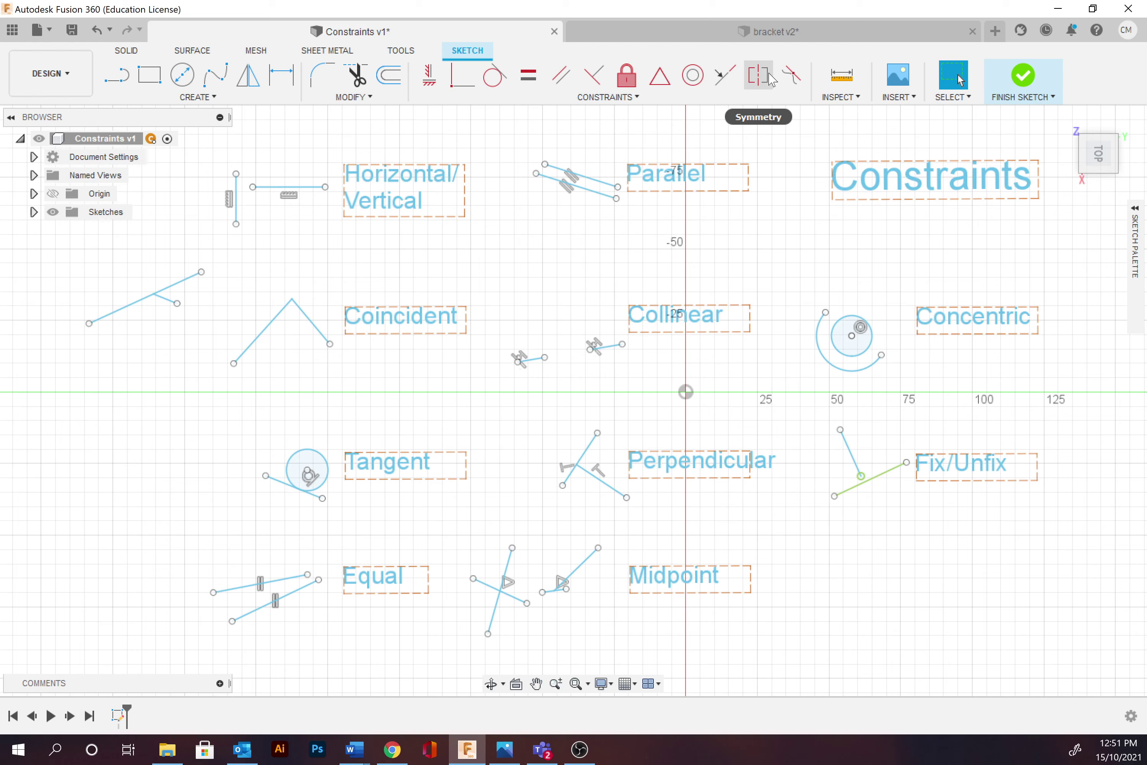
left_click(190, 98)
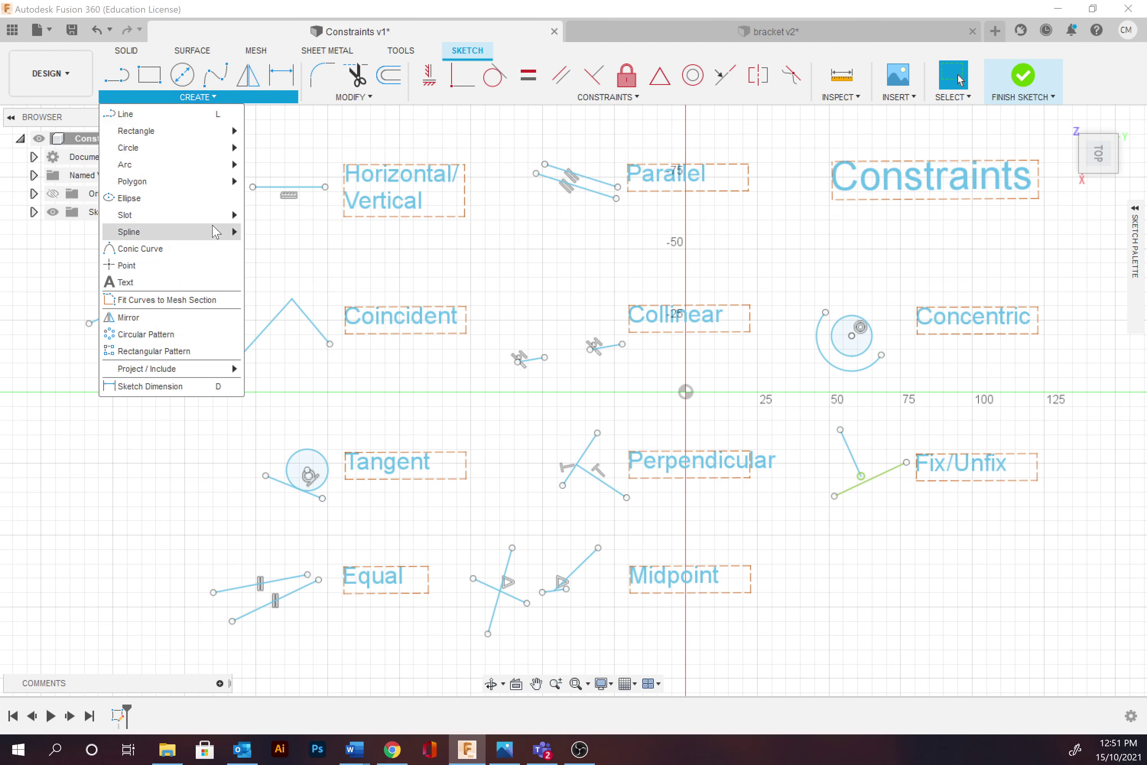